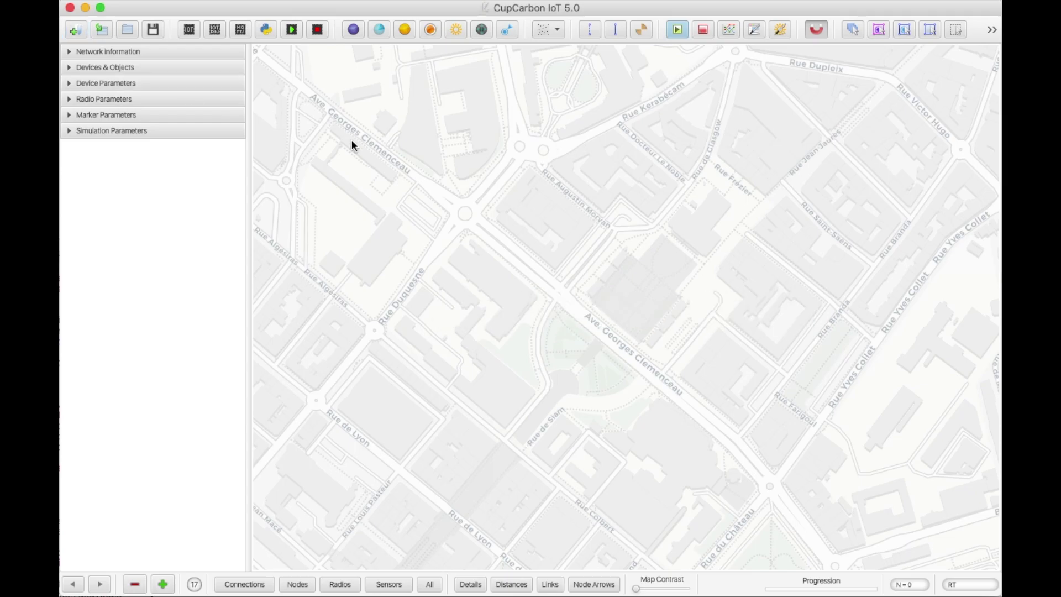
Step: Open project1 and pick the sensor tool to place sensor S1 on the map
left_click(101, 30)
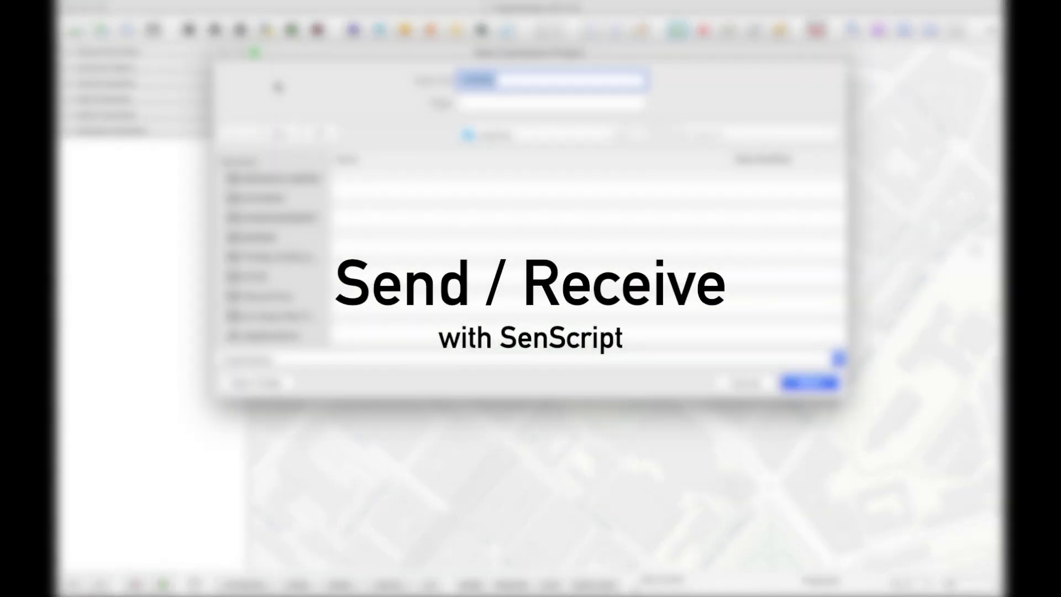
key("Return")
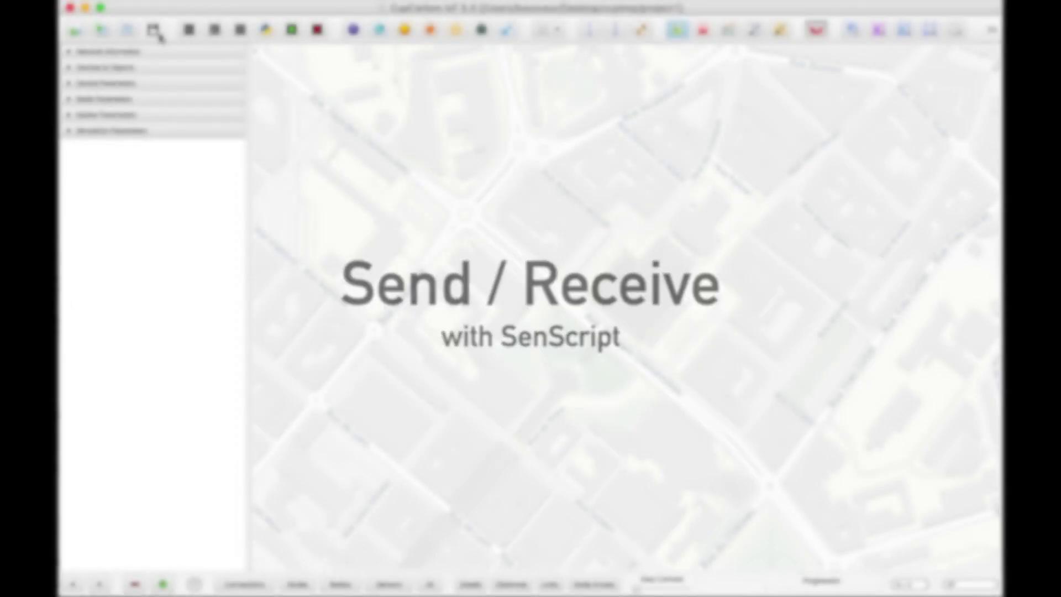
left_click(354, 30)
Step: Place sensors S1 and S2 and load the SenScript Transmitter template
left_click(508, 319)
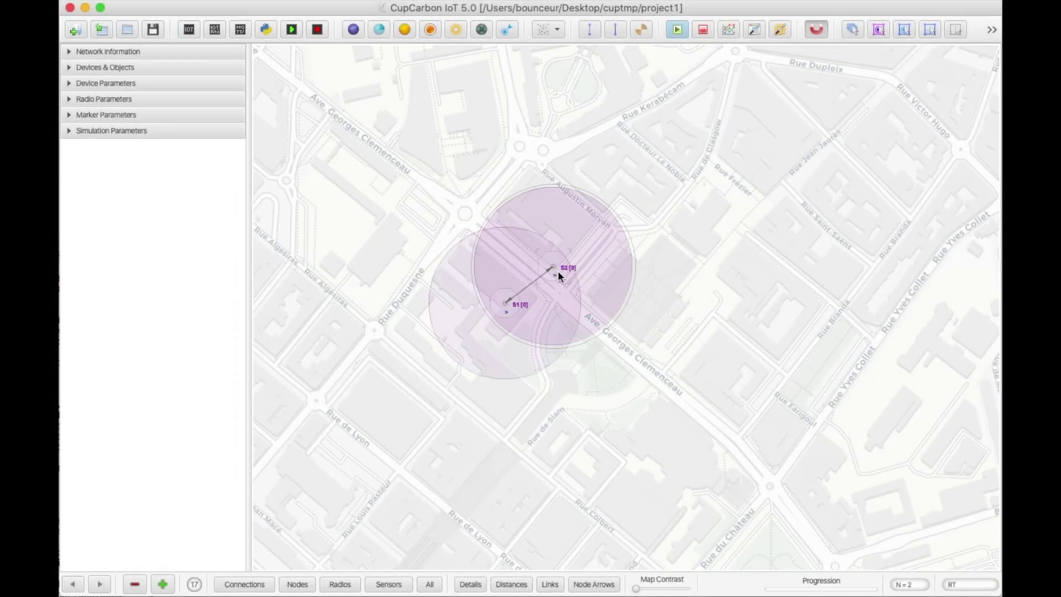
left_click(558, 270)
left_click(753, 30)
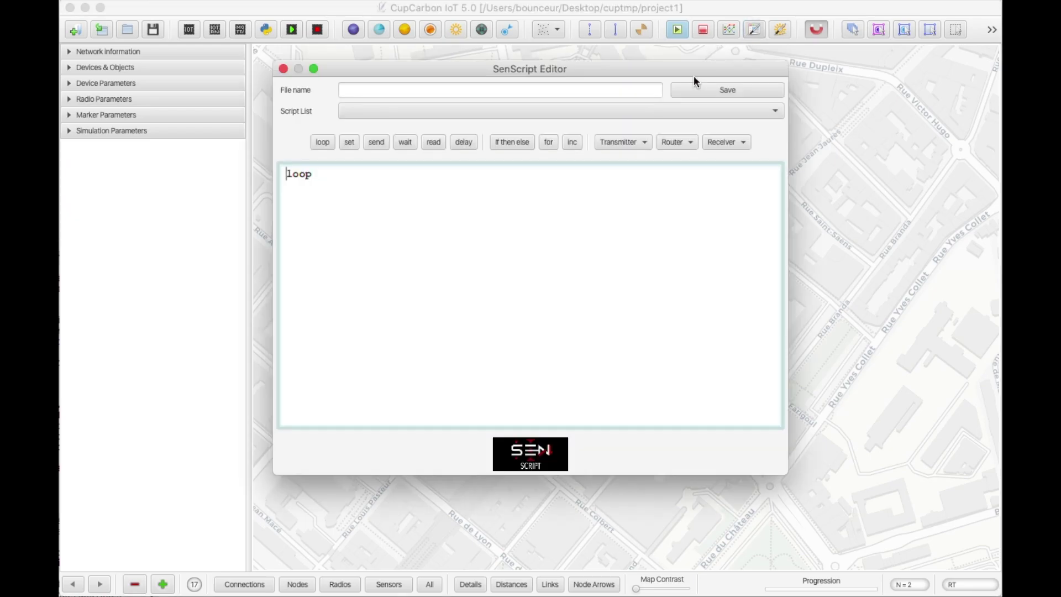
left_click(621, 141)
left_click(610, 160)
Step: Edit the Transmitter template to send the counter x and save it as t.csc
left_click_drag(407, 177, 243, 177)
type("send $x")
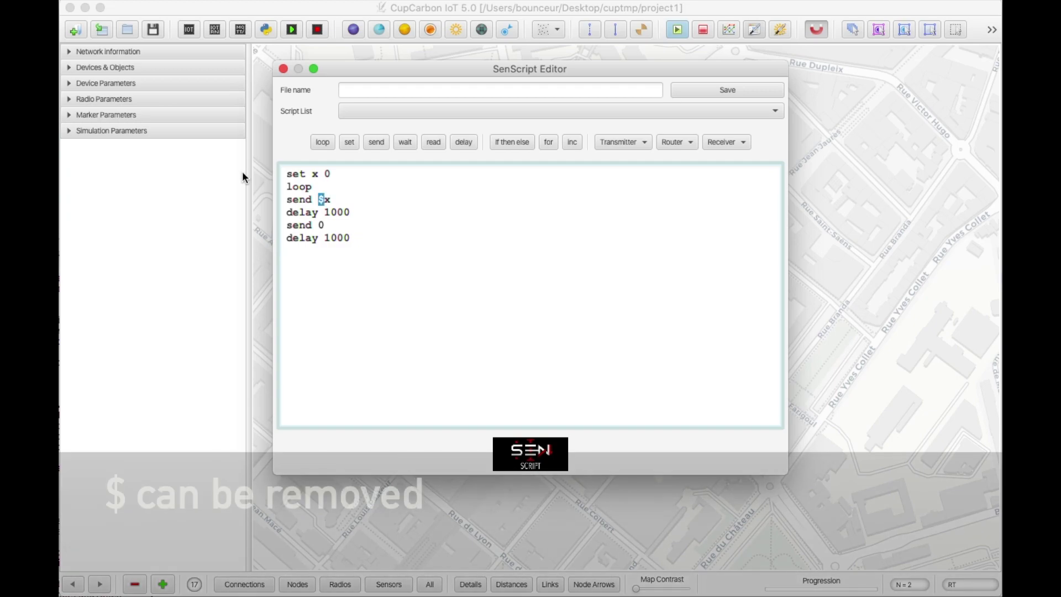
key("BackSpace")
key("Down")
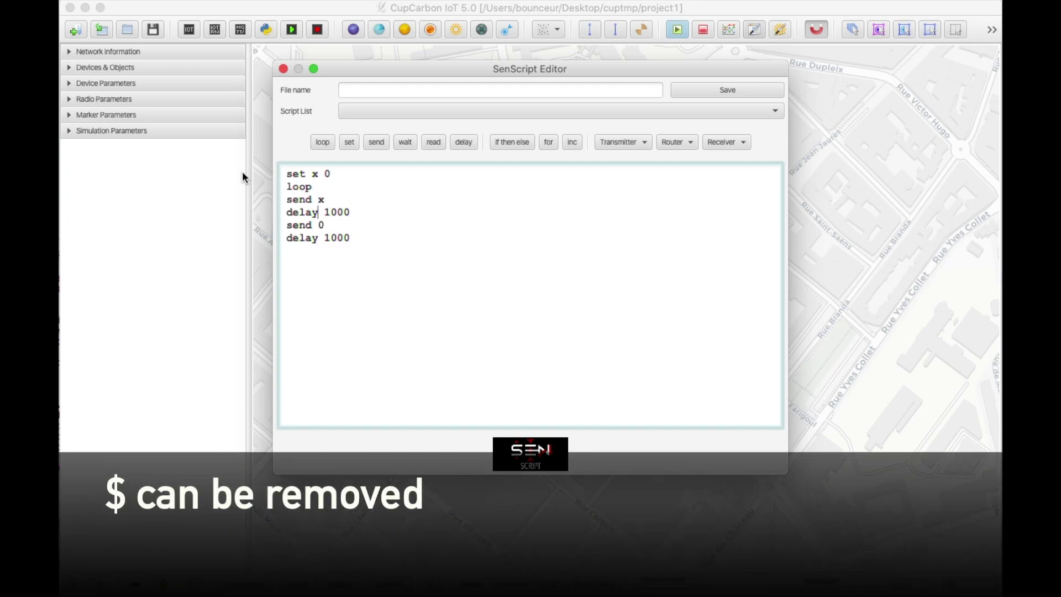
key("Down")
key("Home")
key("shift+Down")
key("shift+End")
type("s")
key("BackSpace")
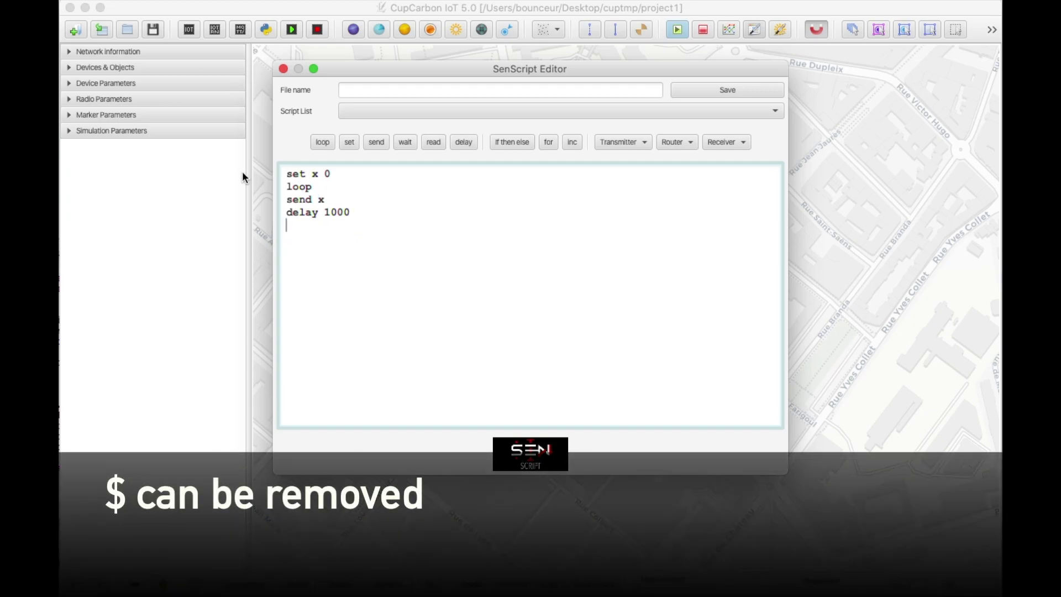
type("set x $x+5")
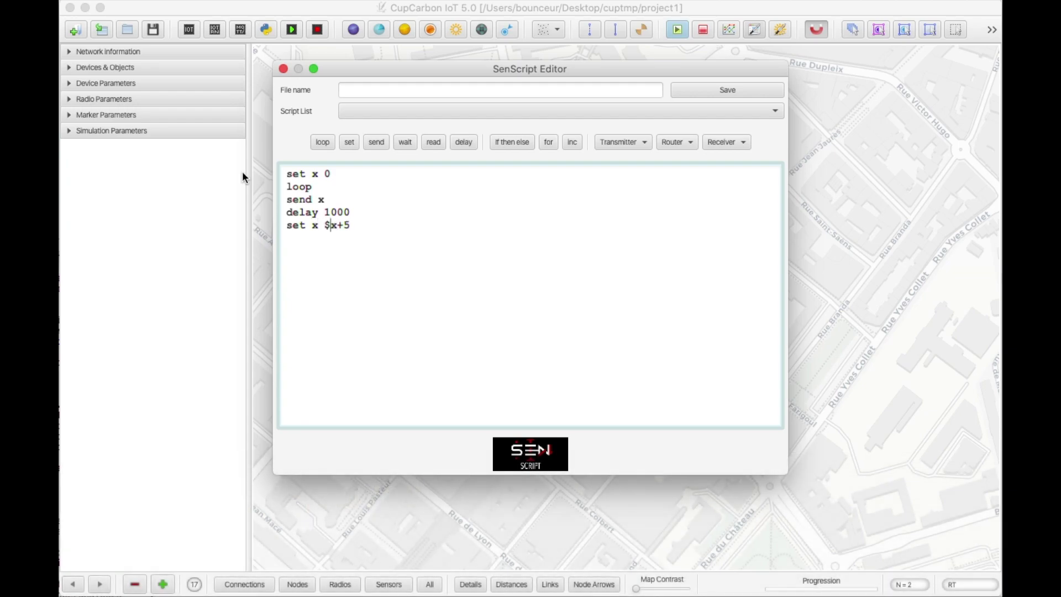
key("Left")
key("Left")
key("Left")
key("BackSpace")
left_click(625, 90)
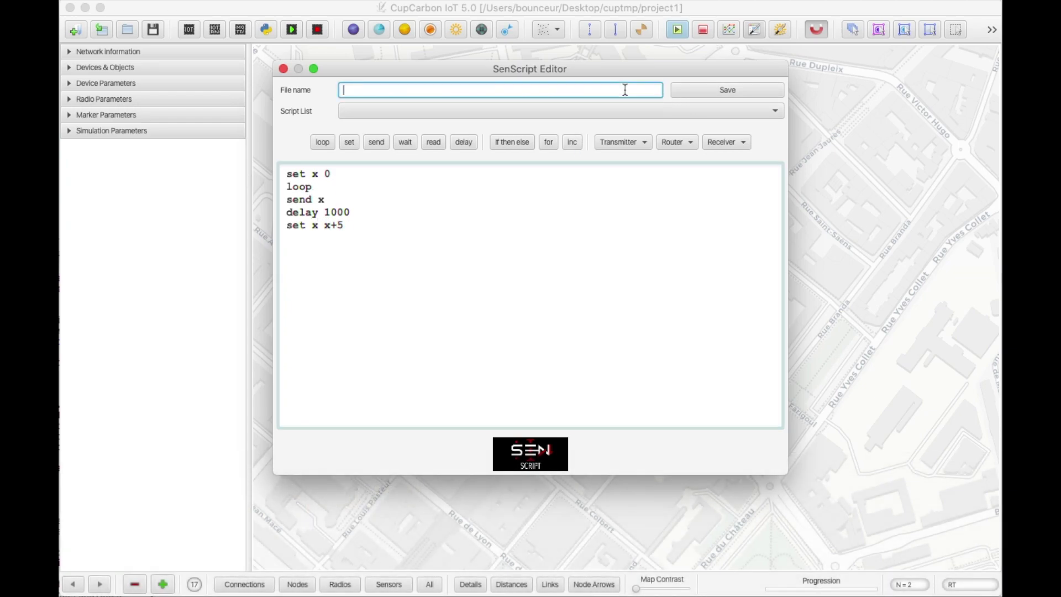
left_click(679, 93)
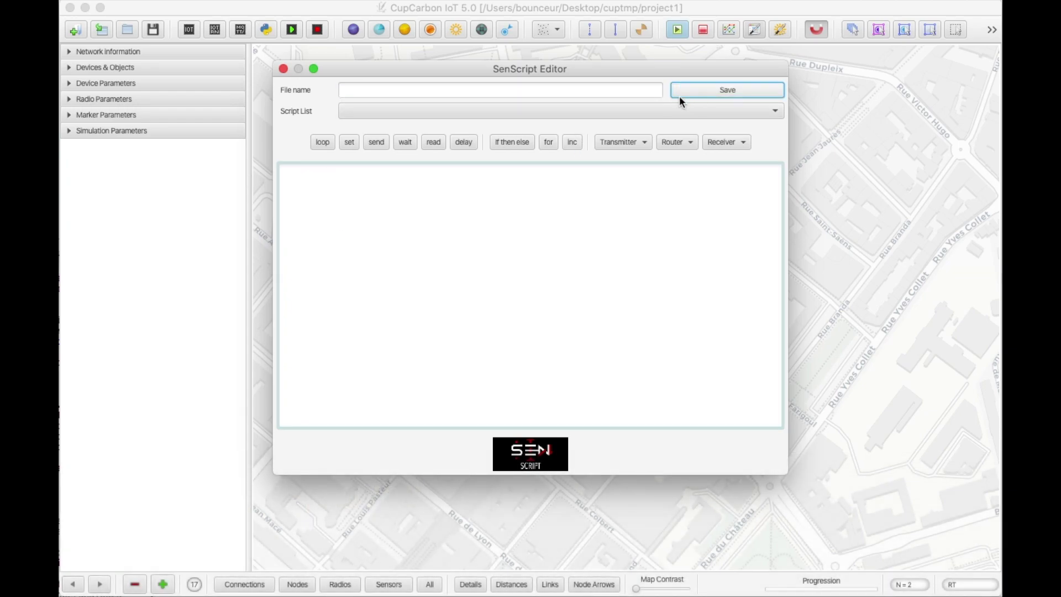
Step: Edit the Receiver template and save it as r.csc
left_click(723, 142)
left_click(724, 185)
key("BackSpace")
key("BackSpace")
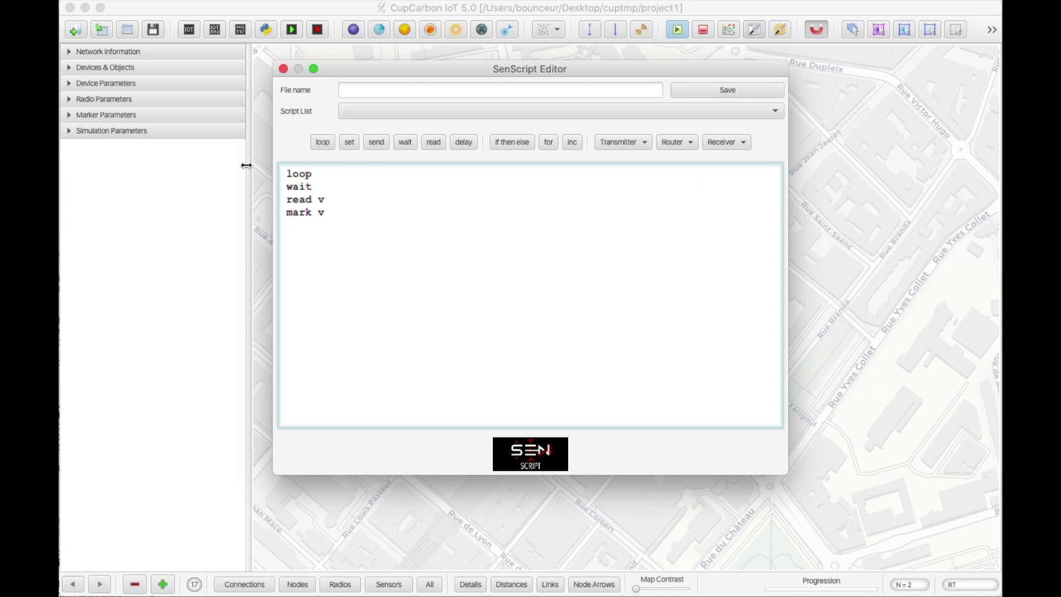
key("shift+Home")
type("princ")
left_click(354, 90)
left_click(710, 90)
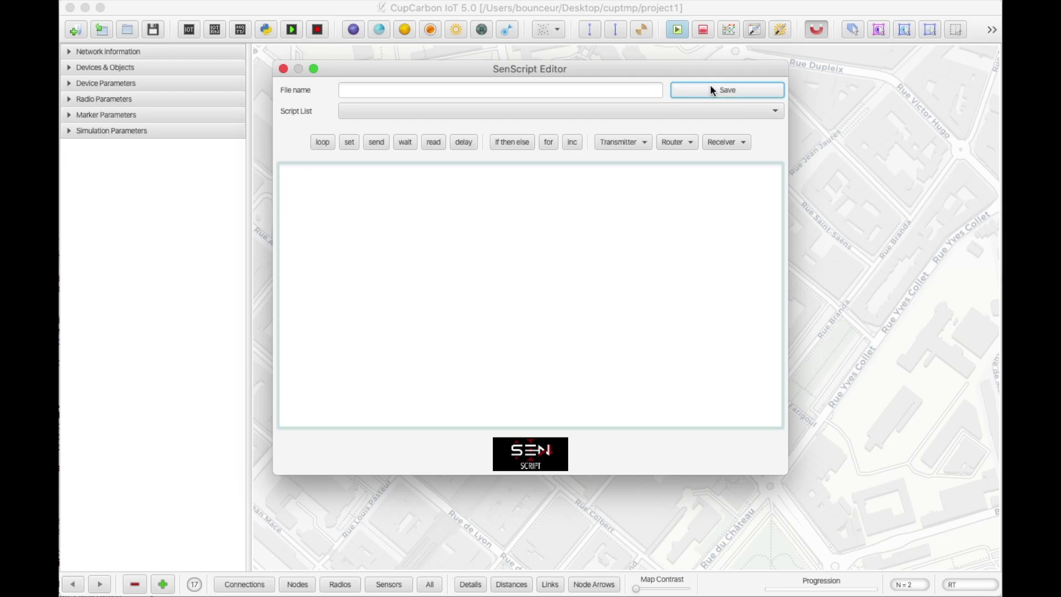
left_click(283, 70)
Step: Set sensor S1's script file to t.csc in Device Parameters
left_click(506, 304)
left_click(105, 83)
left_click(170, 103)
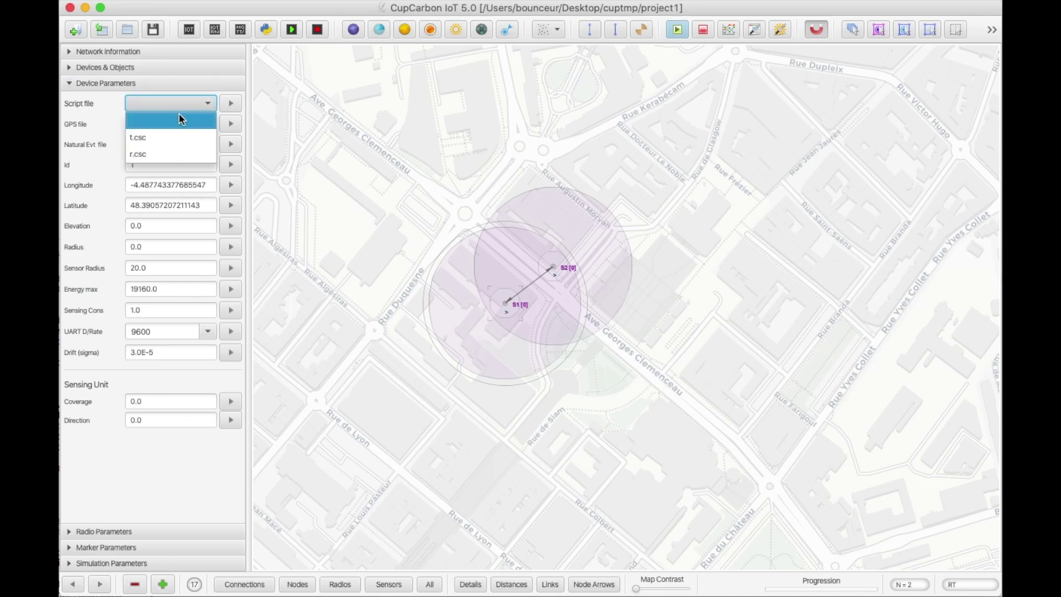
left_click(138, 136)
left_click(230, 103)
Step: Set sensor S2's script file to the receiver script r.csc
left_click(552, 267)
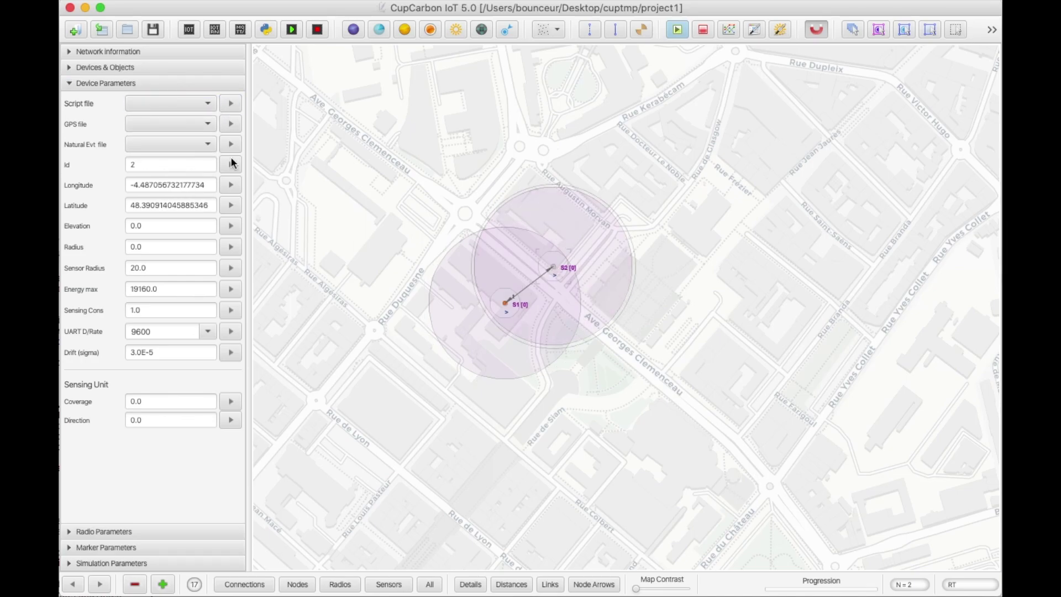
left_click(207, 103)
left_click(137, 137)
left_click(231, 103)
left_click(407, 208)
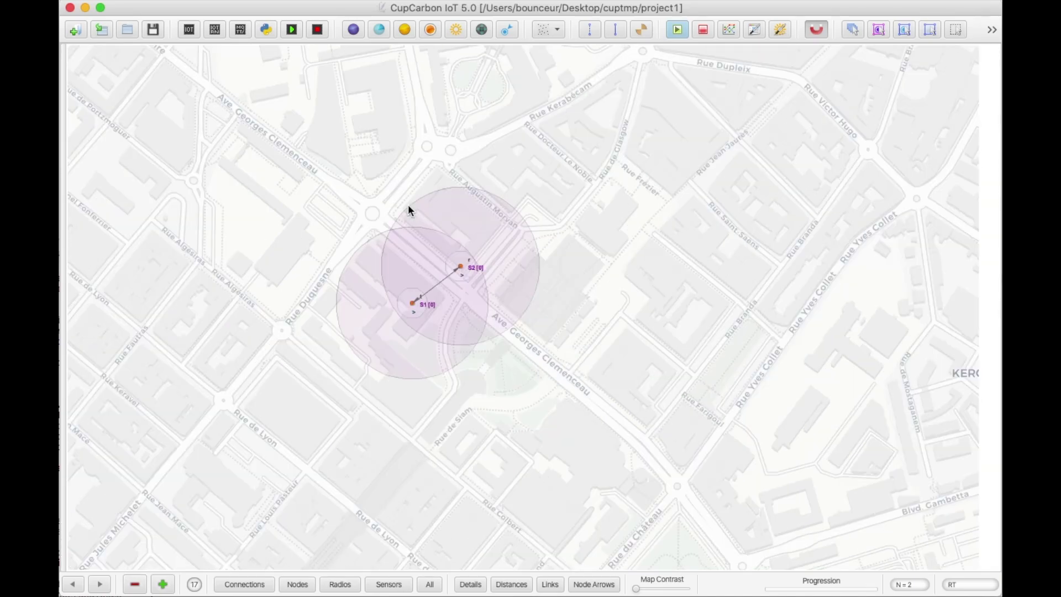
Step: Place about twenty sensors along the map's streets, up to S22 near Queen Street
left_click_drag(450, 237, 504, 244)
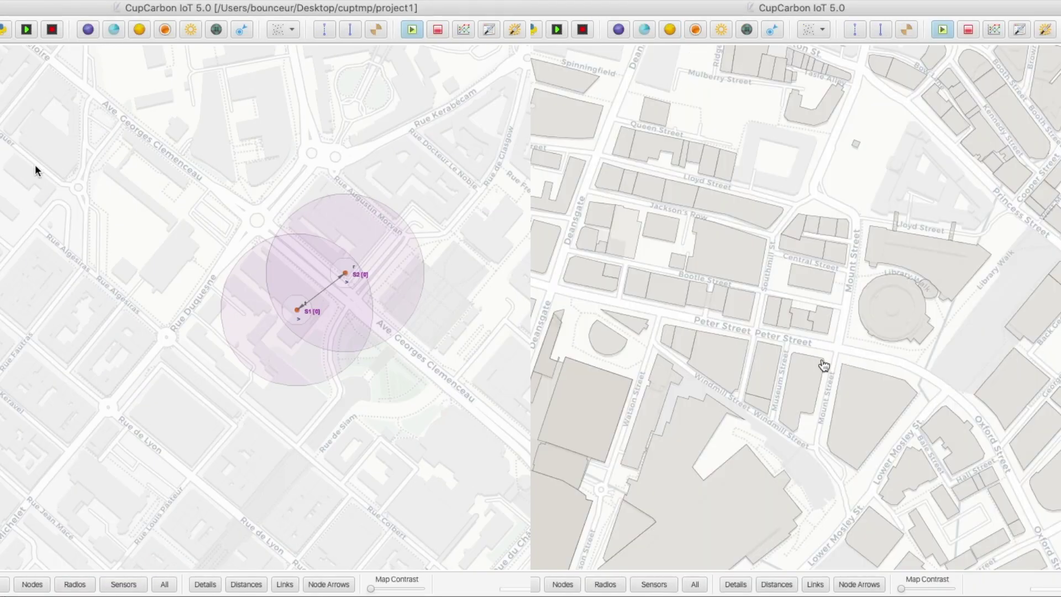
left_click(661, 310)
left_click(571, 333)
left_click(793, 177)
left_click(975, 196)
left_click(880, 94)
left_click(1027, 256)
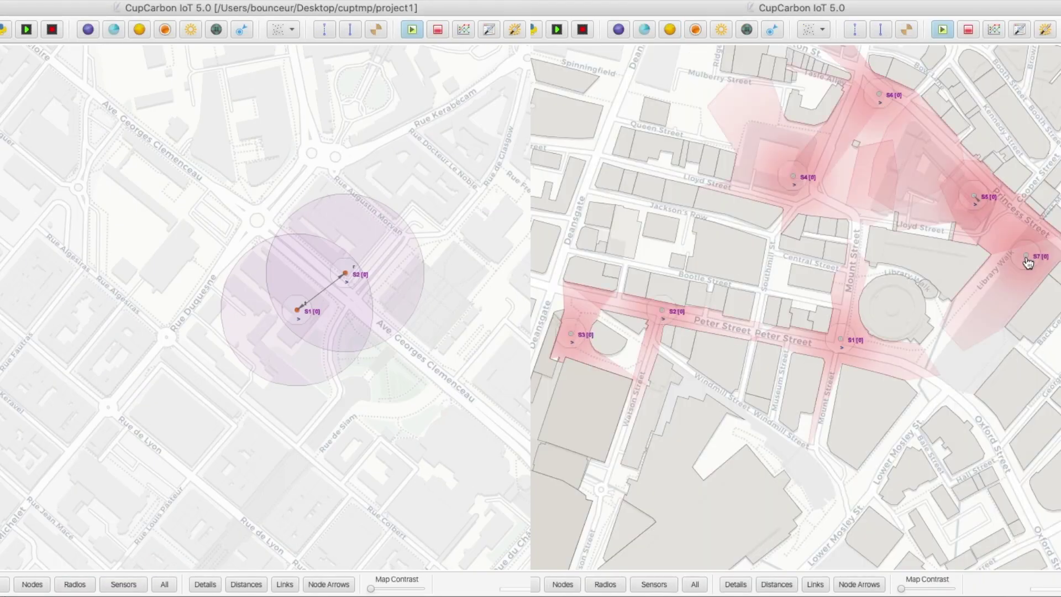
left_click(972, 344)
left_click(835, 487)
left_click(763, 438)
left_click(715, 452)
left_click(547, 287)
left_click(697, 91)
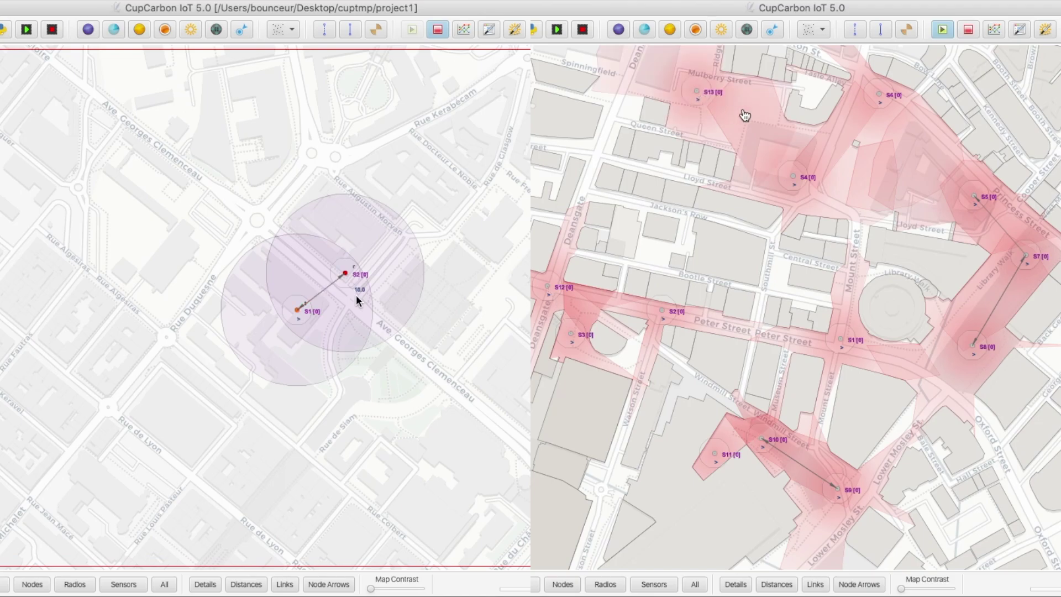
left_click(743, 109)
left_click(899, 164)
left_click(849, 175)
left_click(858, 207)
left_click(849, 291)
left_click(882, 359)
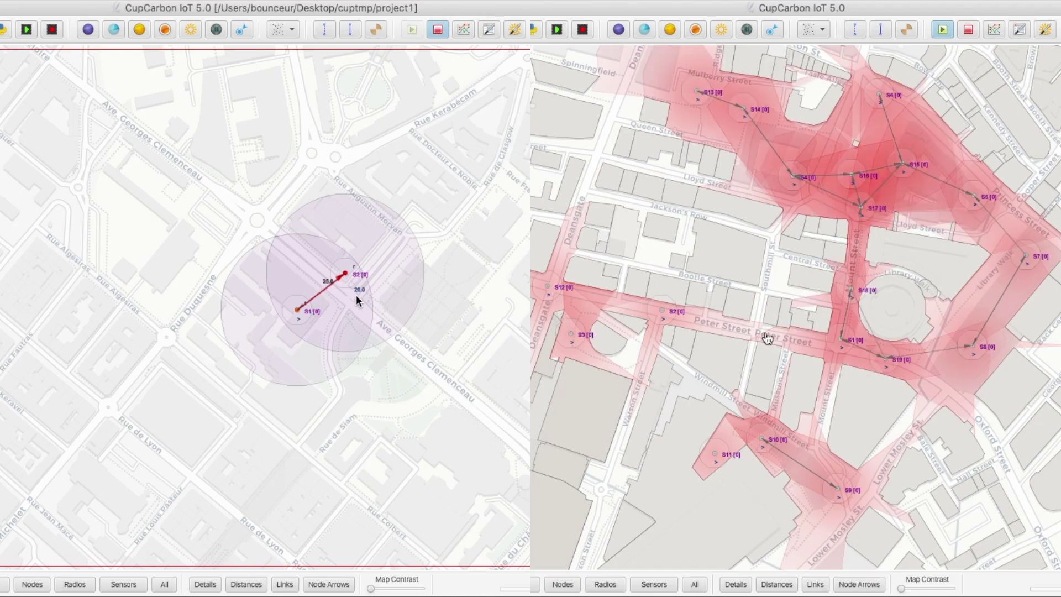
left_click(795, 341)
left_click(657, 253)
left_click(608, 130)
Step: Move S13 near Deansgate and delete the unwanted sensor nodes
left_click_drag(696, 92, 610, 113)
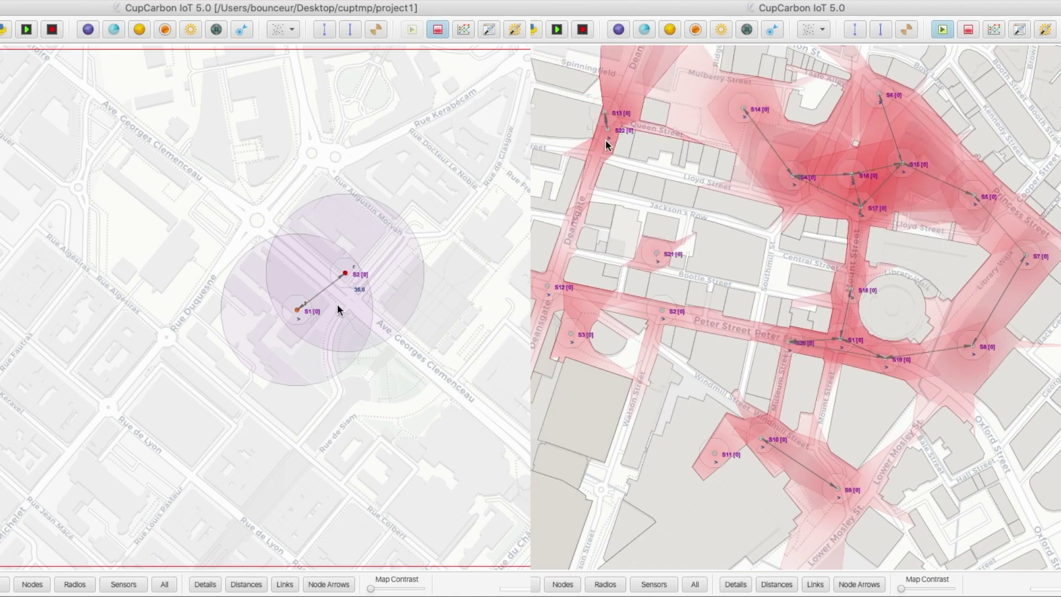
key("Delete")
left_click(858, 207)
key("Delete")
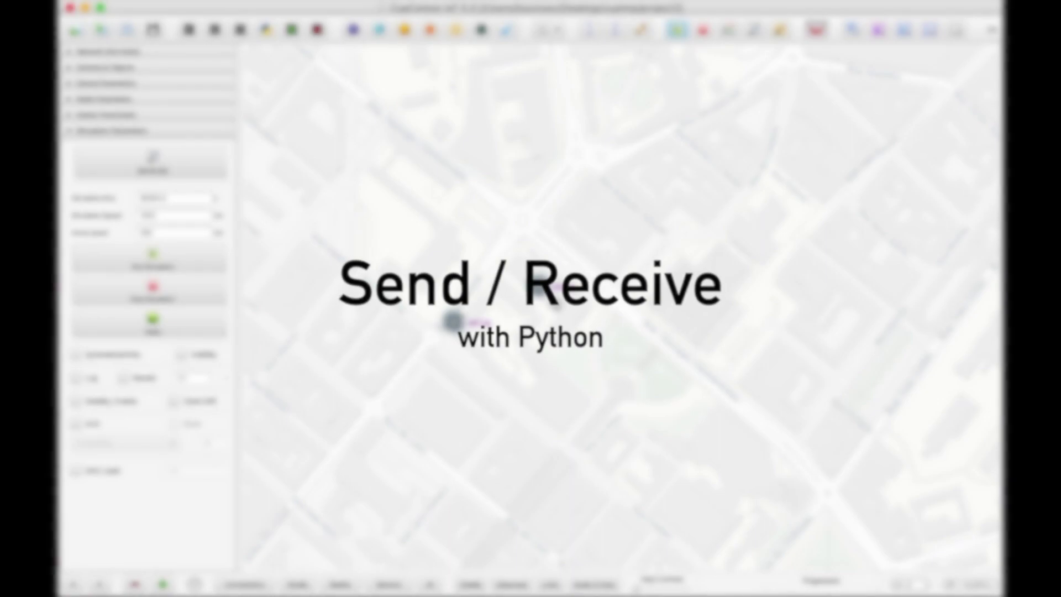
Step: Switch the map to Standard 4 [Black] and drag IOT1 next to IOT2 to link them
left_click(265, 29)
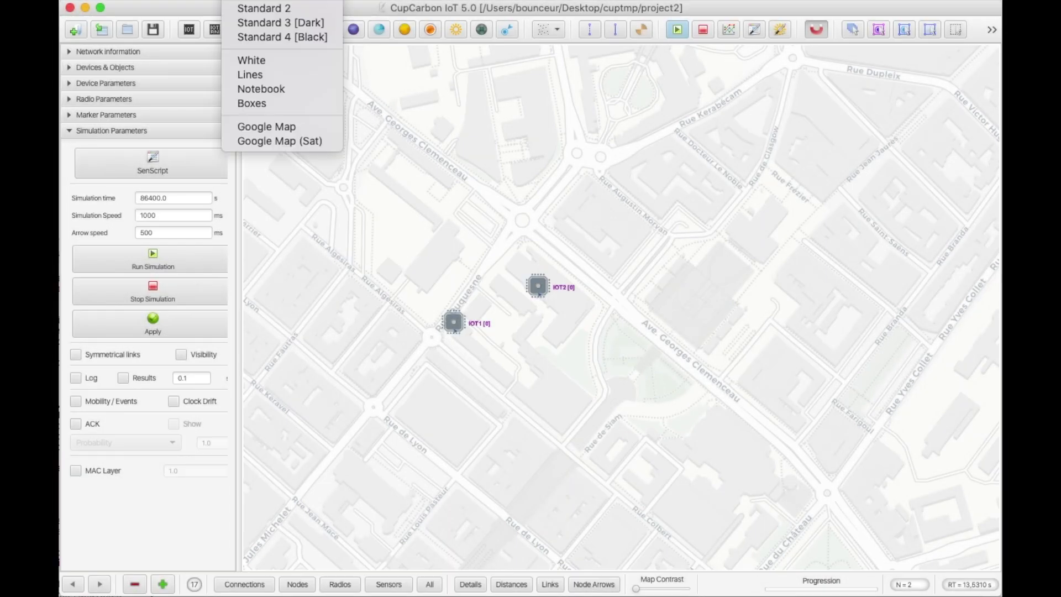
left_click(278, 37)
left_click_drag(454, 333, 478, 261)
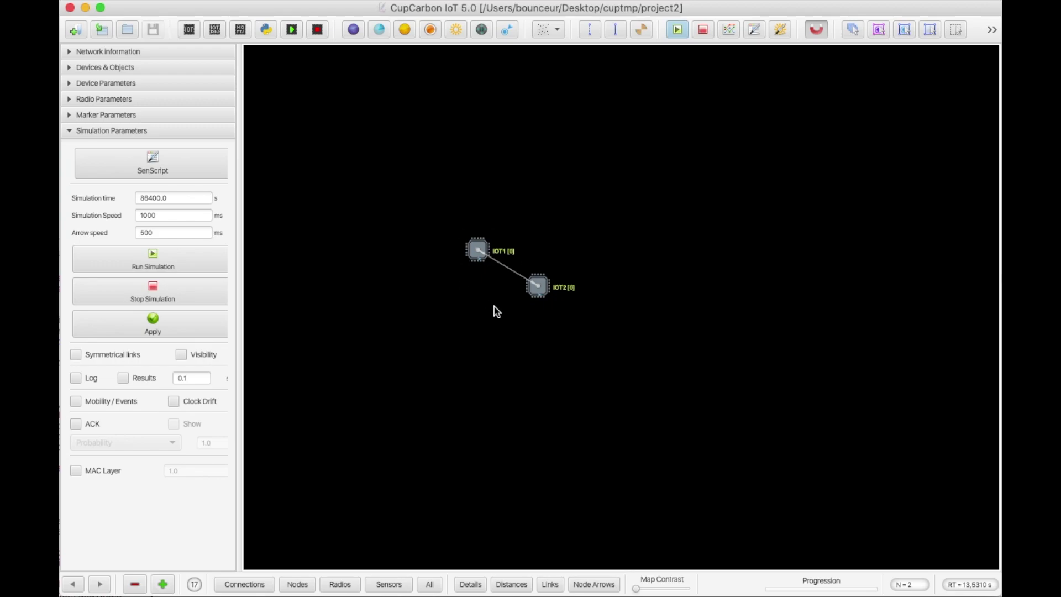
Step: Insert the Python Transmitter Version 1 template and remove its comment line
left_click(264, 32)
left_click(551, 144)
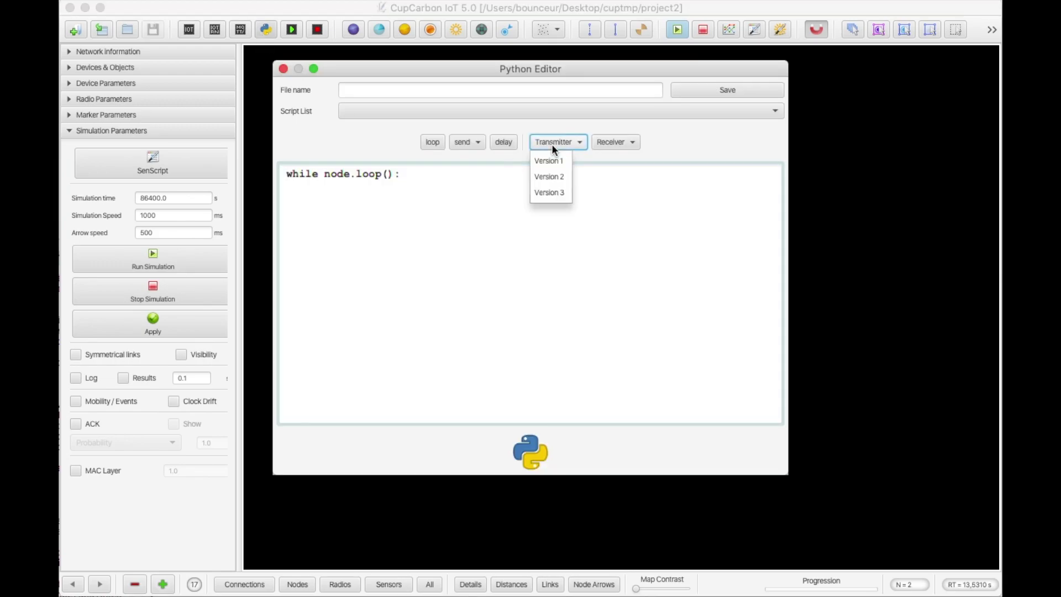
left_click(553, 162)
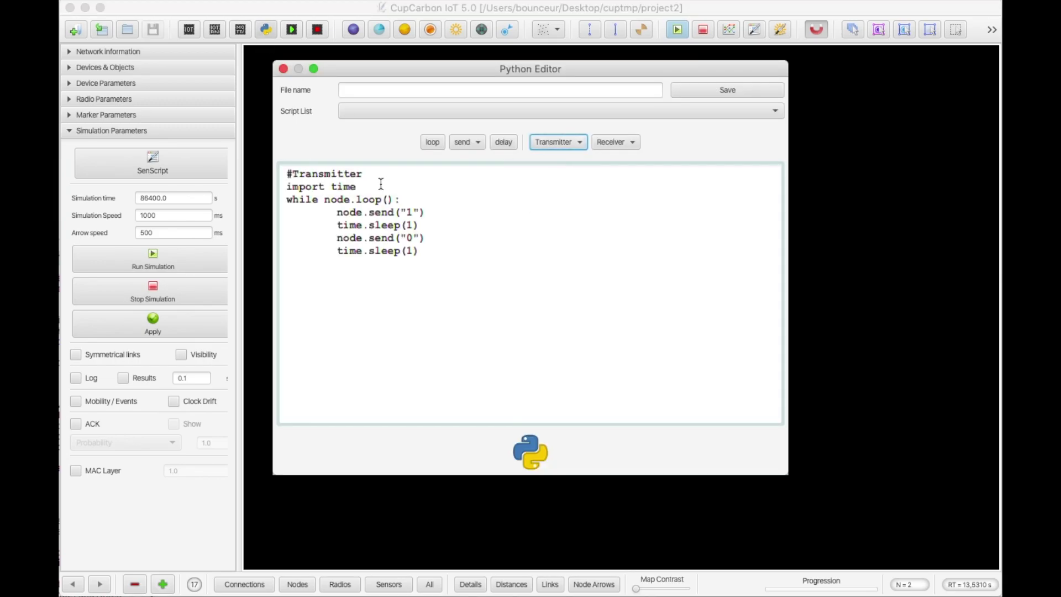
left_click_drag(378, 174, 198, 174)
key("Delete")
key("Delete")
key("End")
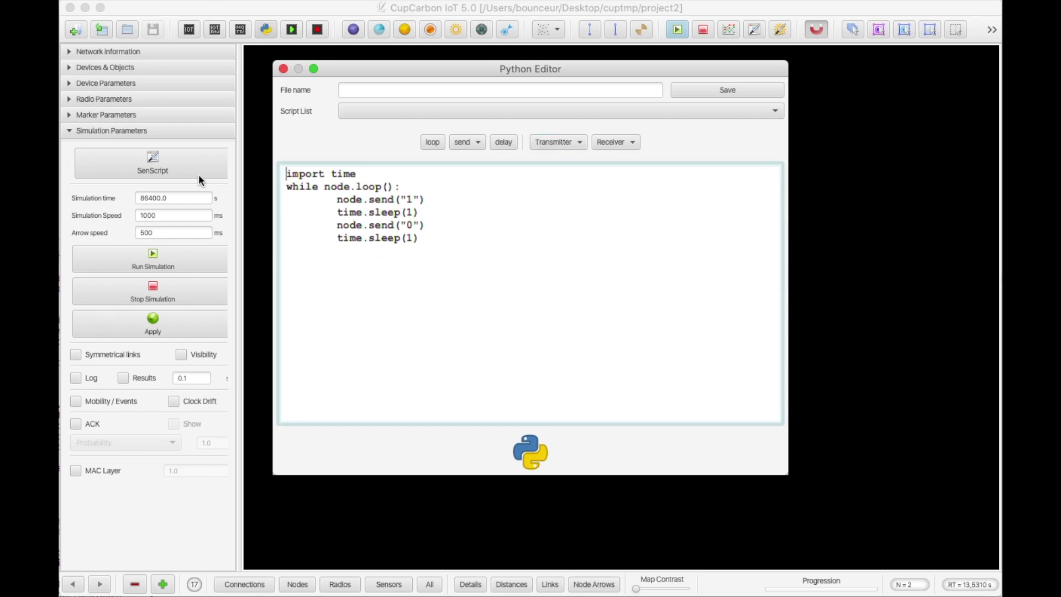
key("Return")
type("x = 0")
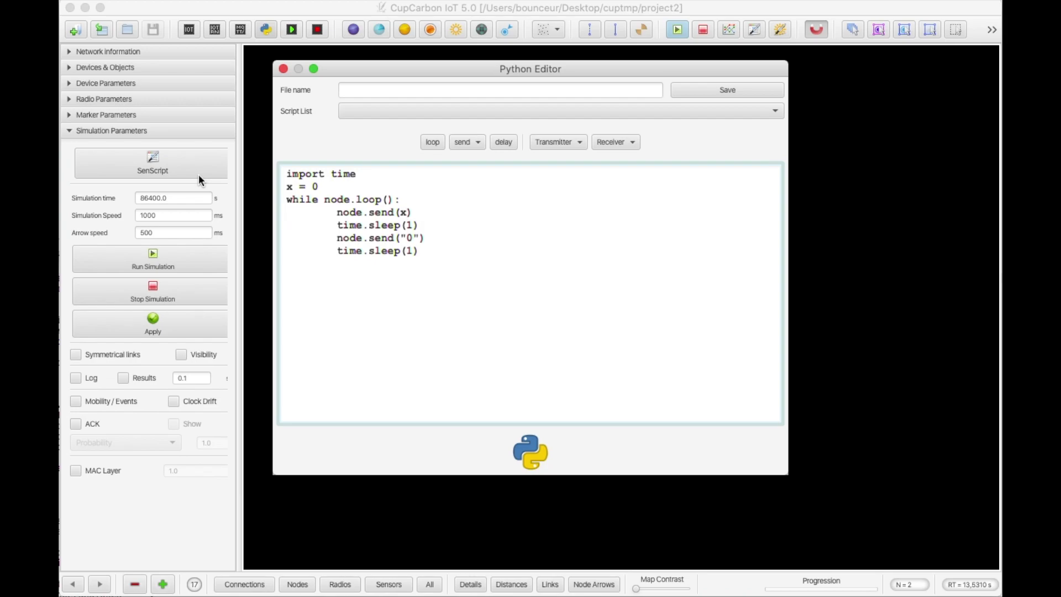
Step: Rewrite the transmitter loop to send x with x=x+1, saved as t.py
key("Down")
key("Down")
key("Down")
key("Home")
key("shift+Down")
key("Delete")
key("shift+Down")
key("Delete")
key("Tab")
type("x=x+1")
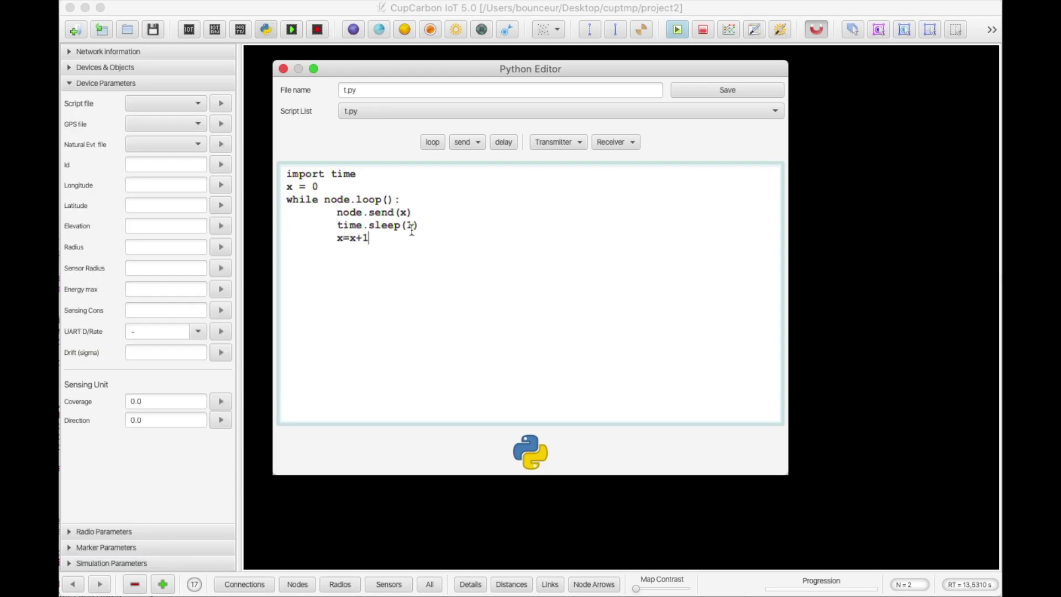
Step: Insert the Python Receiver template and delete its mark/unmark if-branches
left_click(612, 142)
left_click(608, 158)
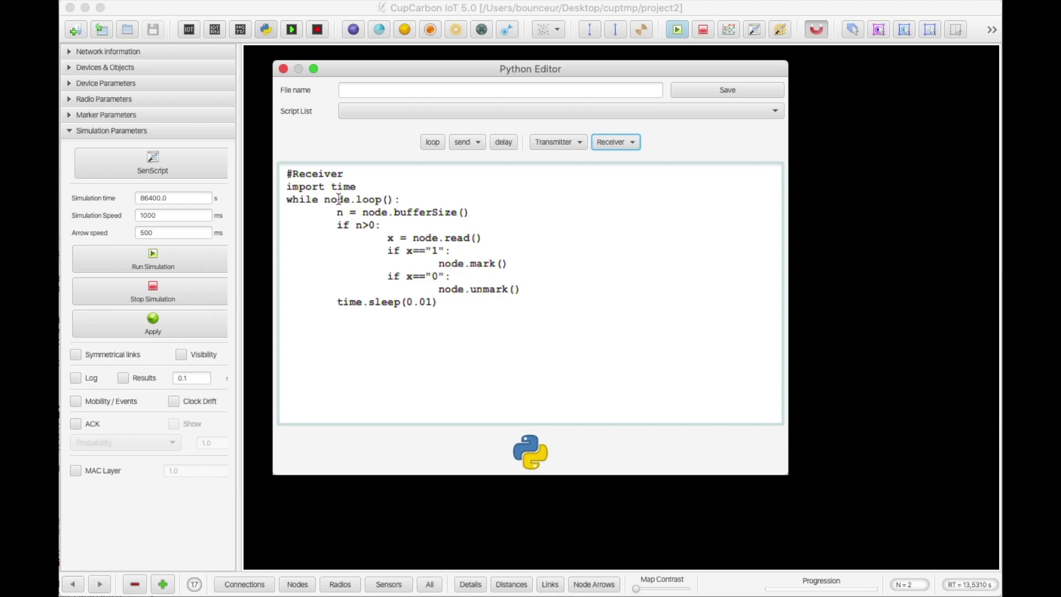
left_click_drag(387, 251, 528, 288)
key("BackSpace")
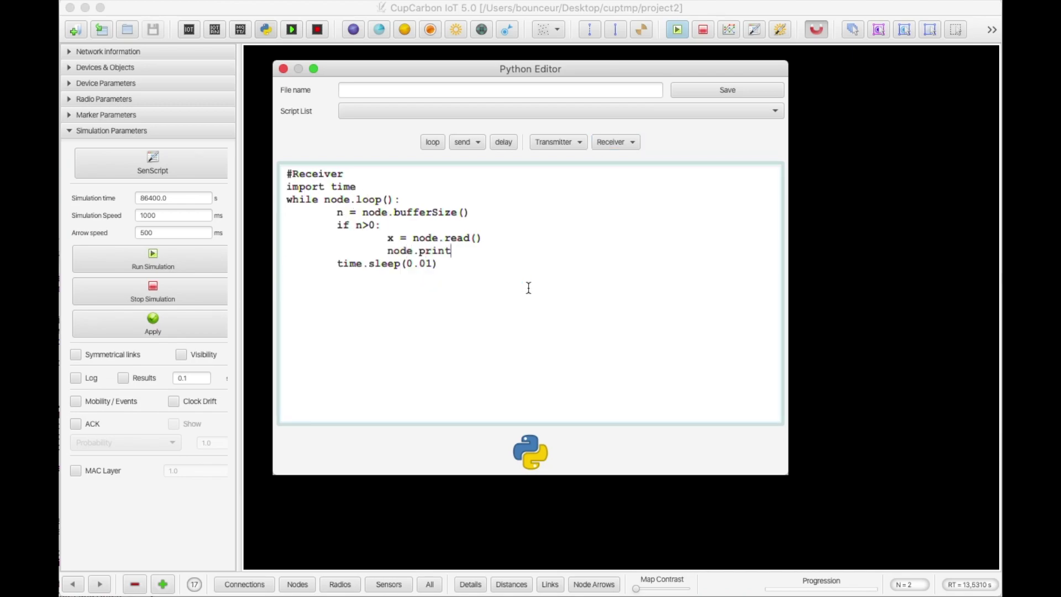
Step: Assign the transmitter script t.py to node IOT1
left_click(284, 69)
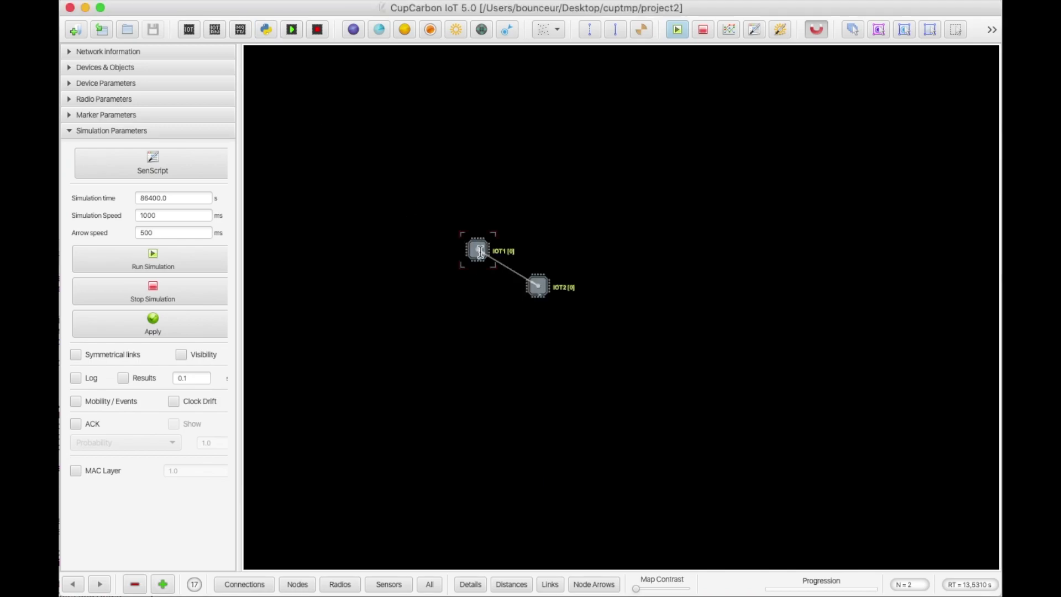
left_click(149, 83)
left_click(166, 103)
left_click(166, 138)
left_click(220, 103)
Step: Assign the receiver script to IOT2 and run the simulation briefly
left_click(539, 285)
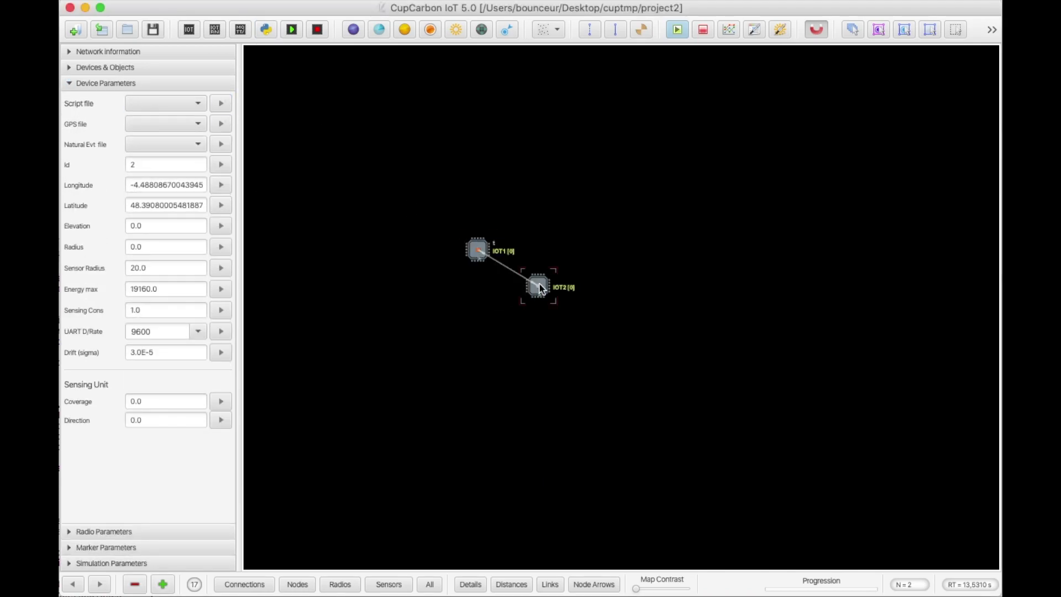
left_click(167, 103)
left_click(157, 135)
left_click(220, 103)
left_click(339, 86)
left_click(291, 30)
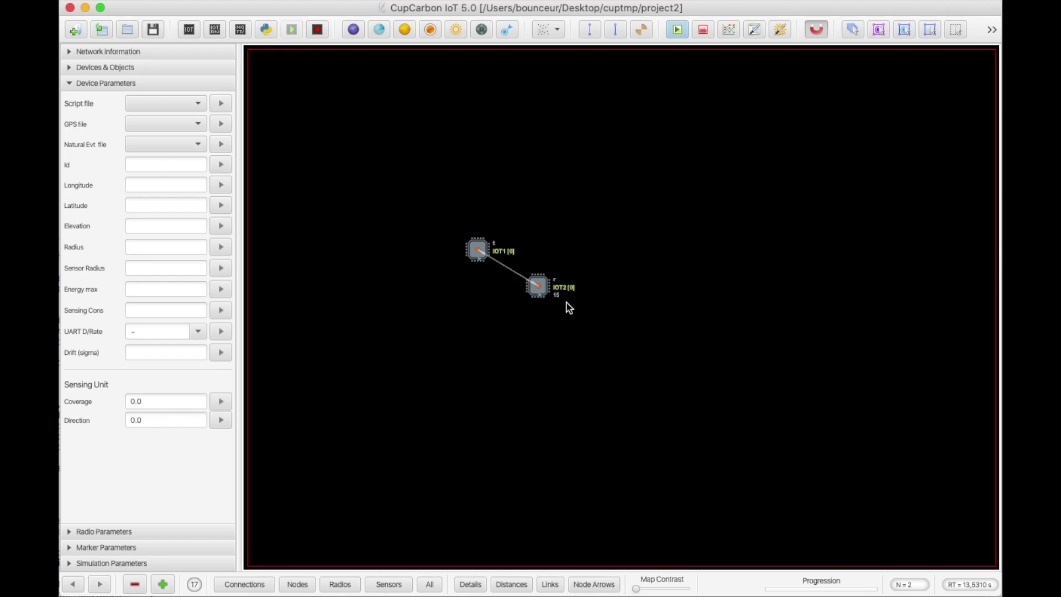
left_click(317, 29)
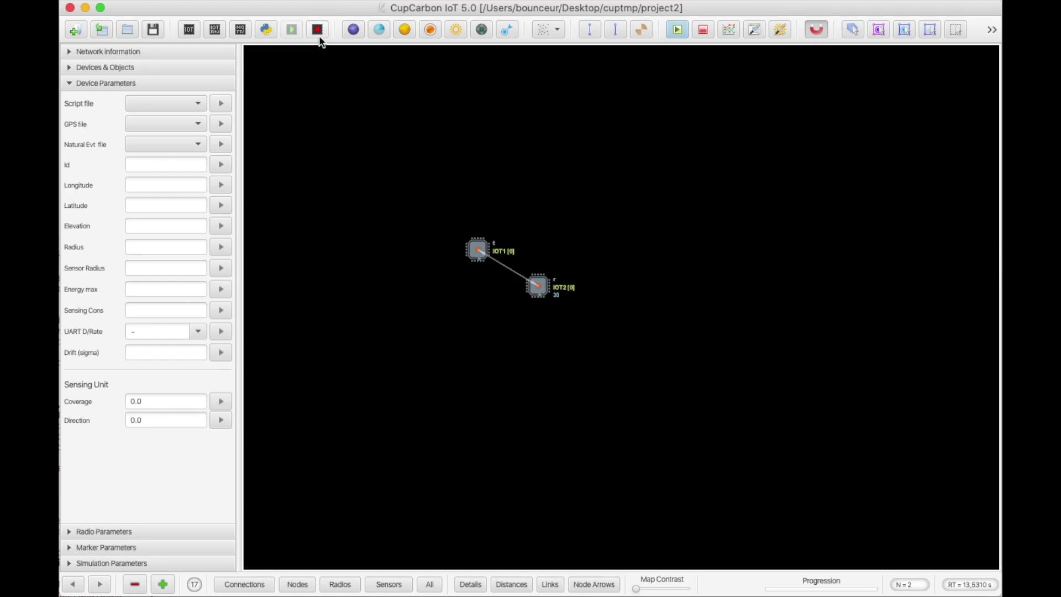
Step: Duplicate IOT2 into receivers IOT3 and IOT4 and rerun the simulation
left_click(539, 286)
key("c")
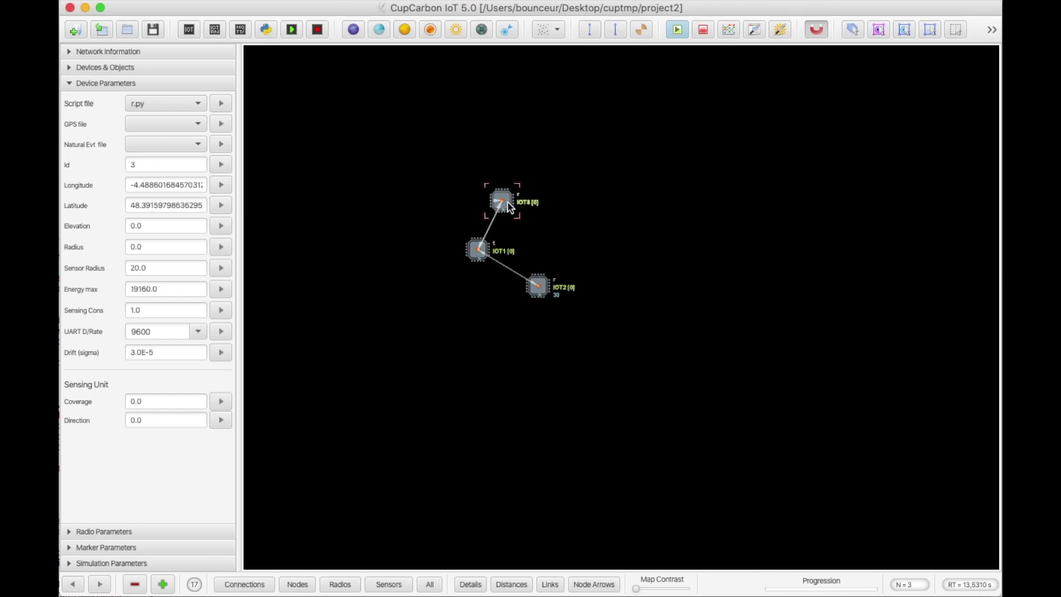
key("c")
left_click(348, 125)
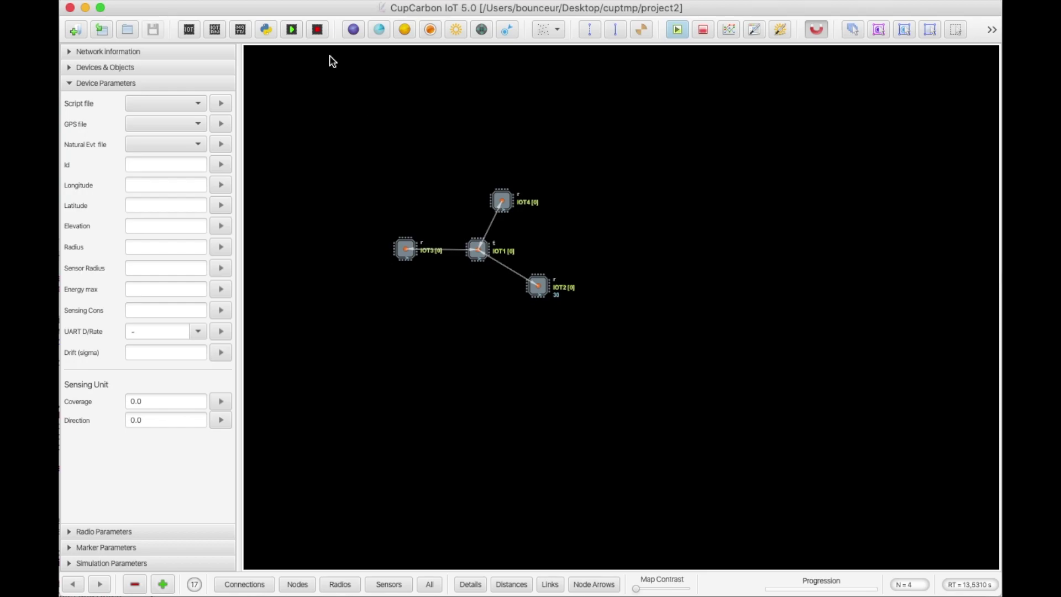
left_click(292, 29)
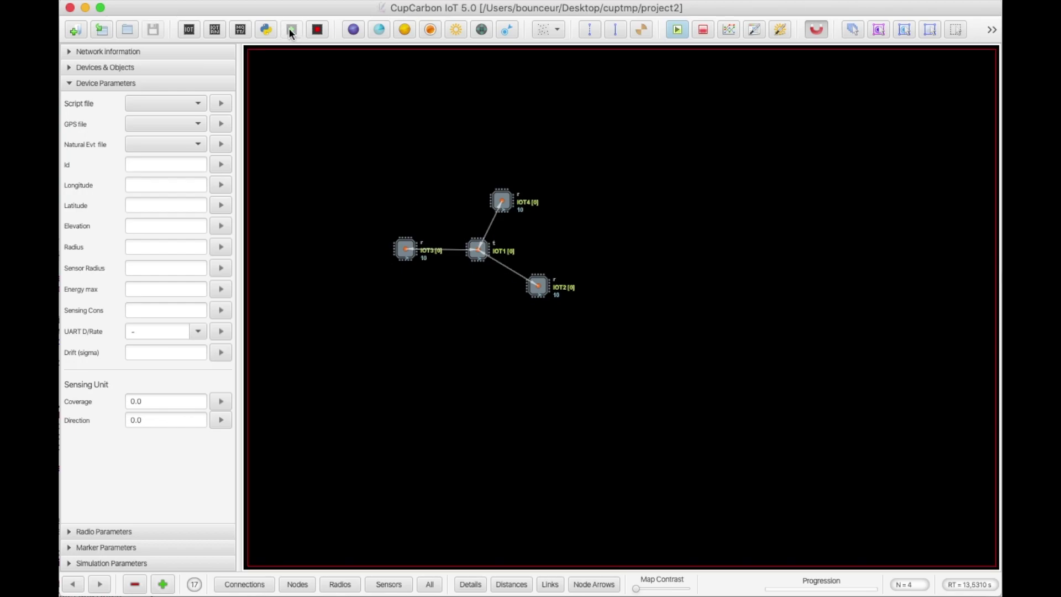
left_click(316, 30)
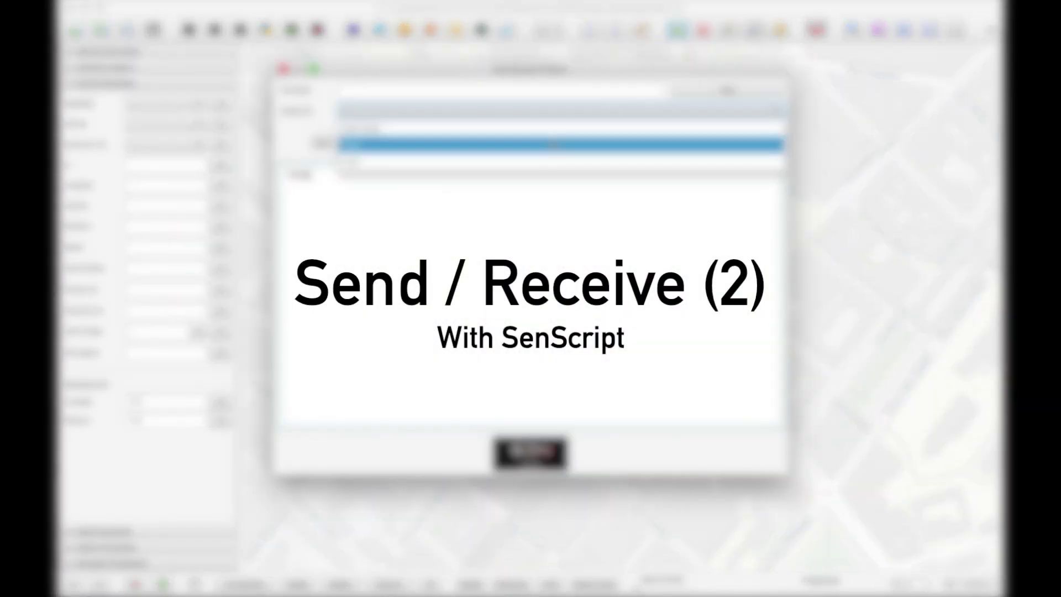
Step: Remove the set x 0 and set x x+5 lines from t.csc
left_click(553, 144)
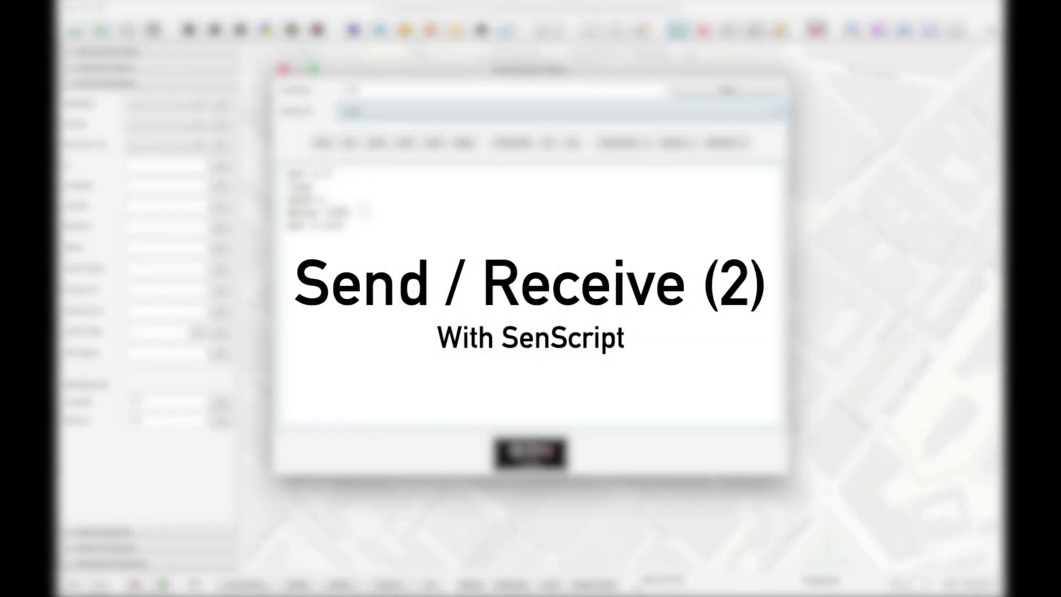
key("Delete")
key("Delete")
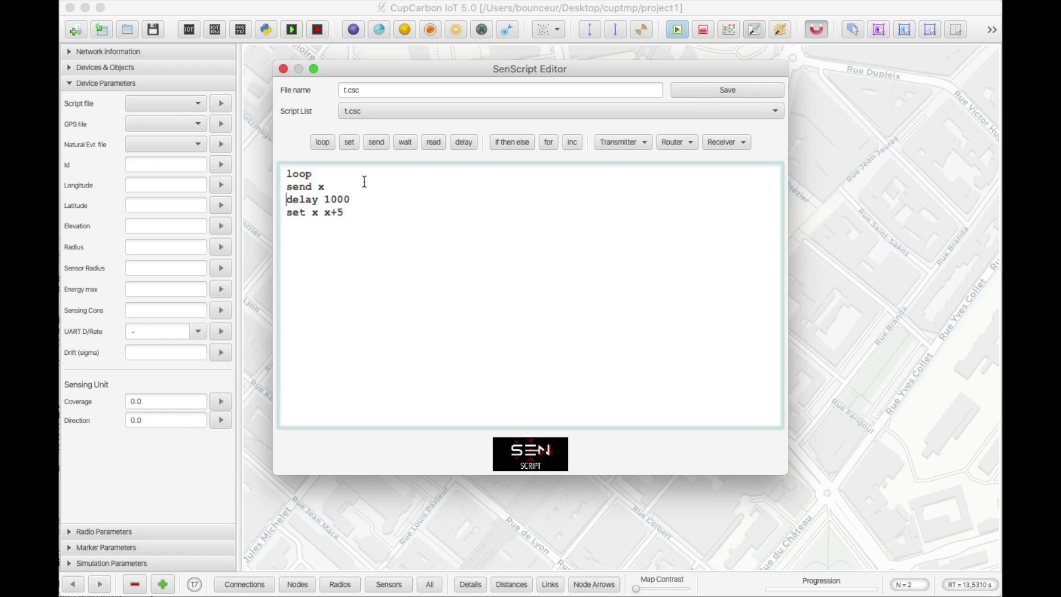
key("Down")
key("shift+End")
type("s")
Step: Rewrite r.csc's print v line, save it, and start the simulation
left_click(611, 111)
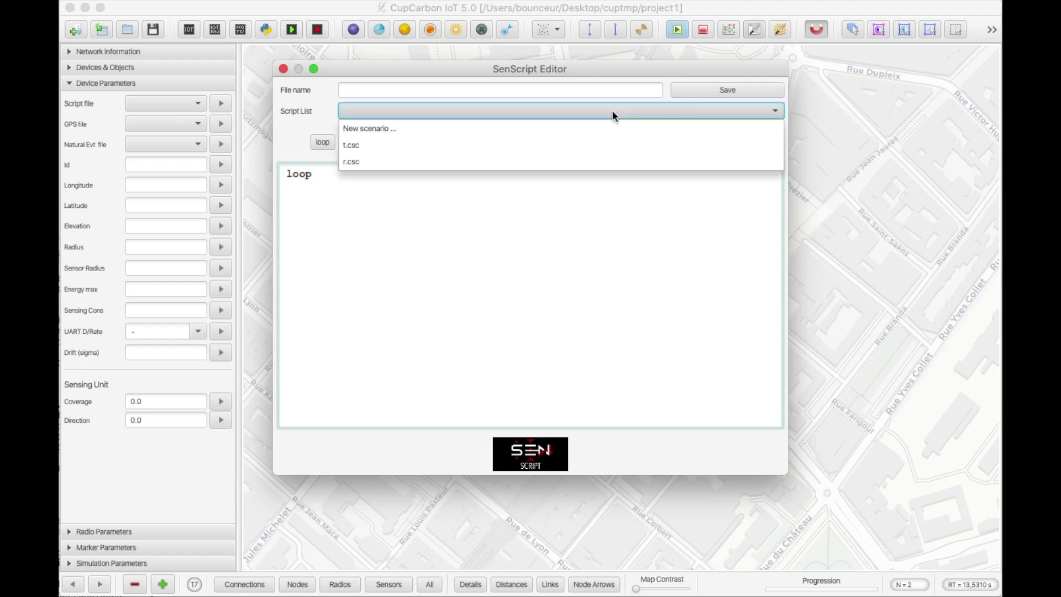
left_click(562, 160)
left_click(360, 211)
key("shift+Home")
type("mar")
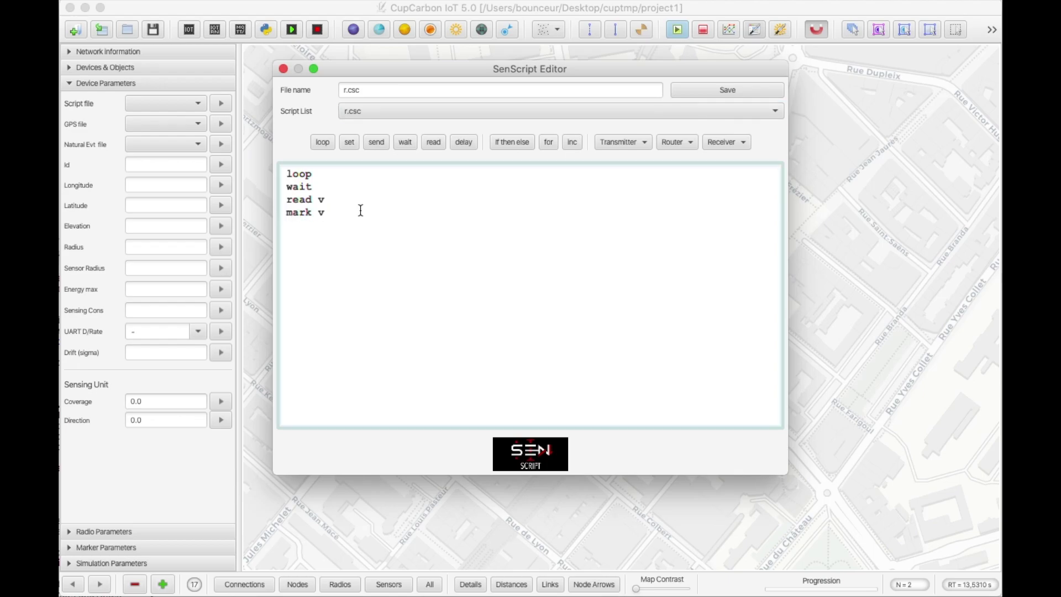
left_click(701, 90)
left_click(283, 69)
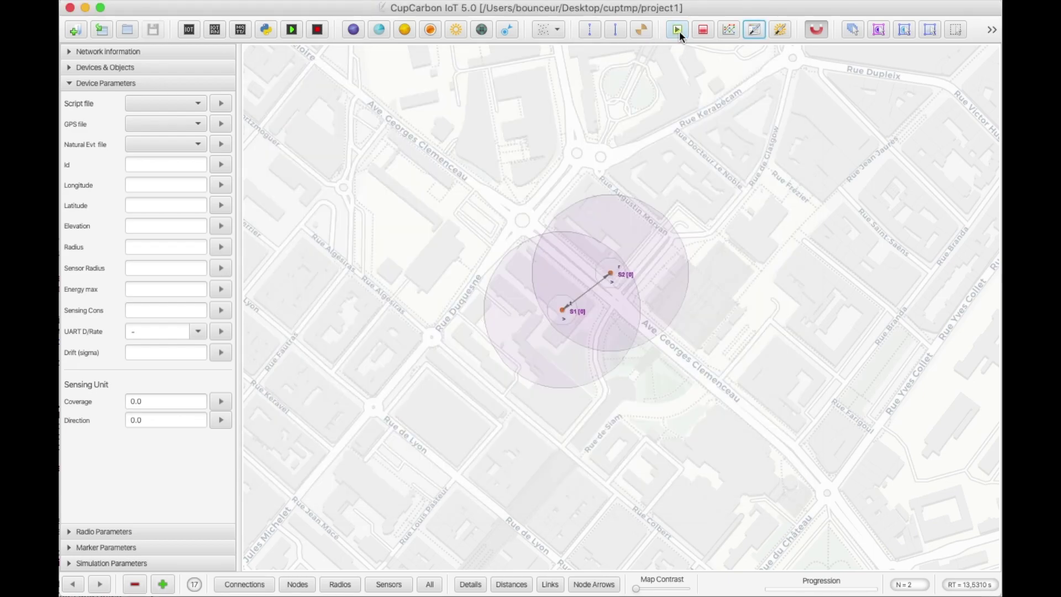
left_click(134, 564)
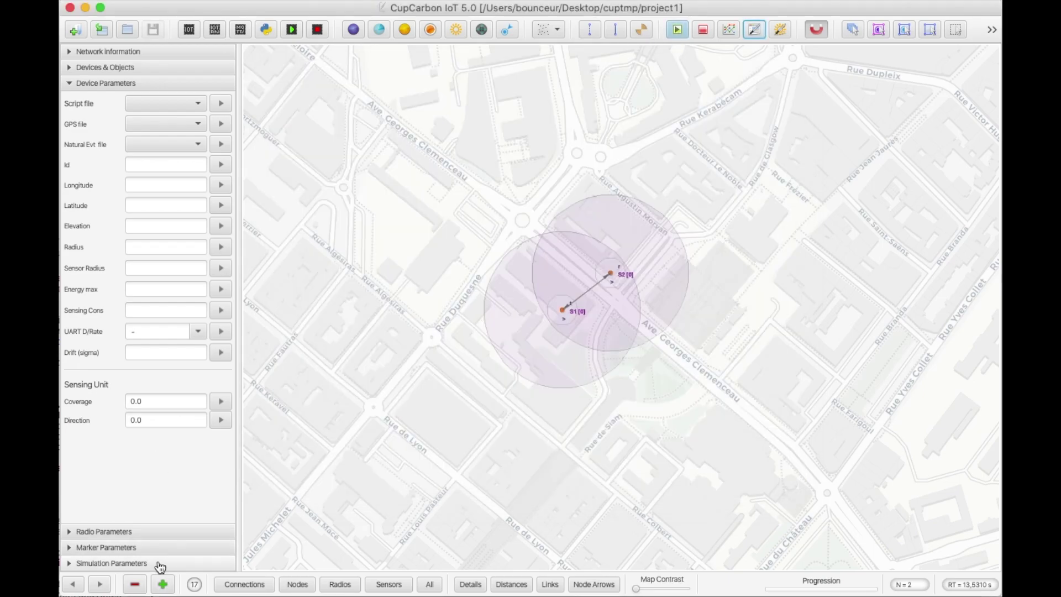
left_click(677, 30)
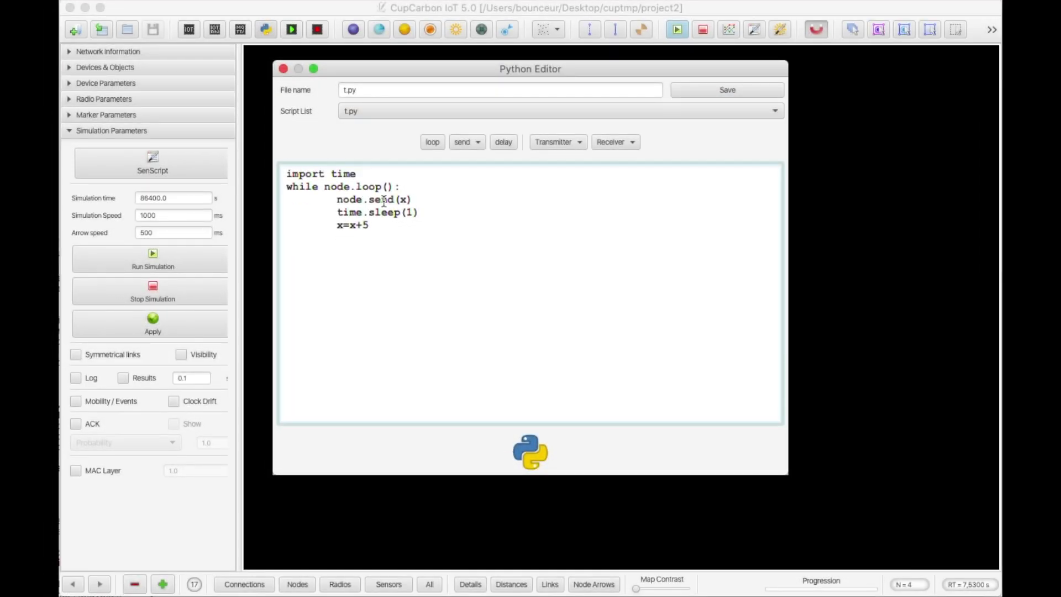
Step: Duplicate t.py's send and sleep lines so it alternately sends 1 and 0
left_click(464, 208, "shift")
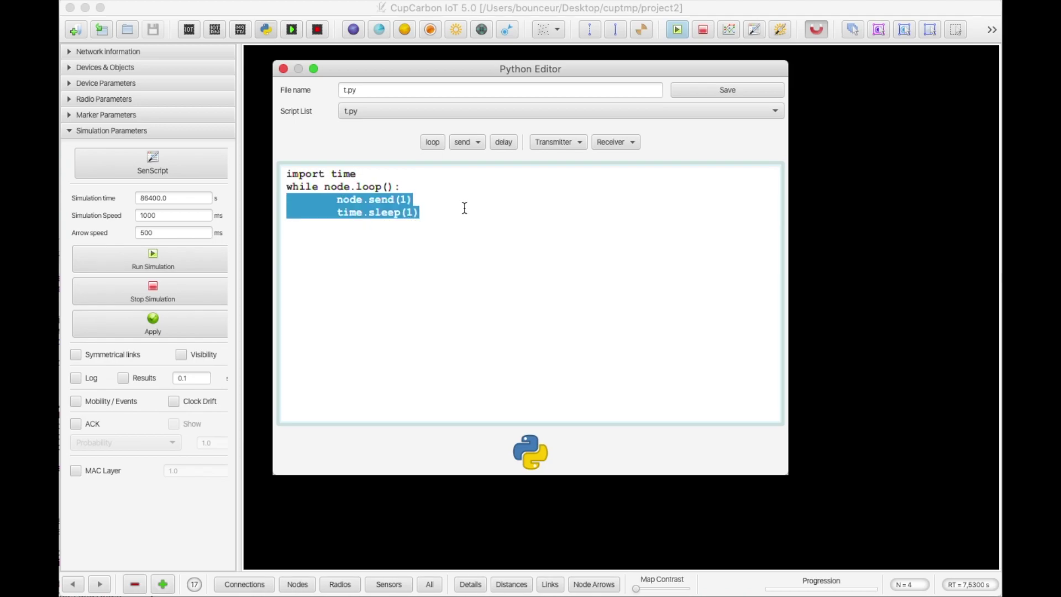
key("ctrl+c")
key("Right")
key("Return")
key("ctrl+v")
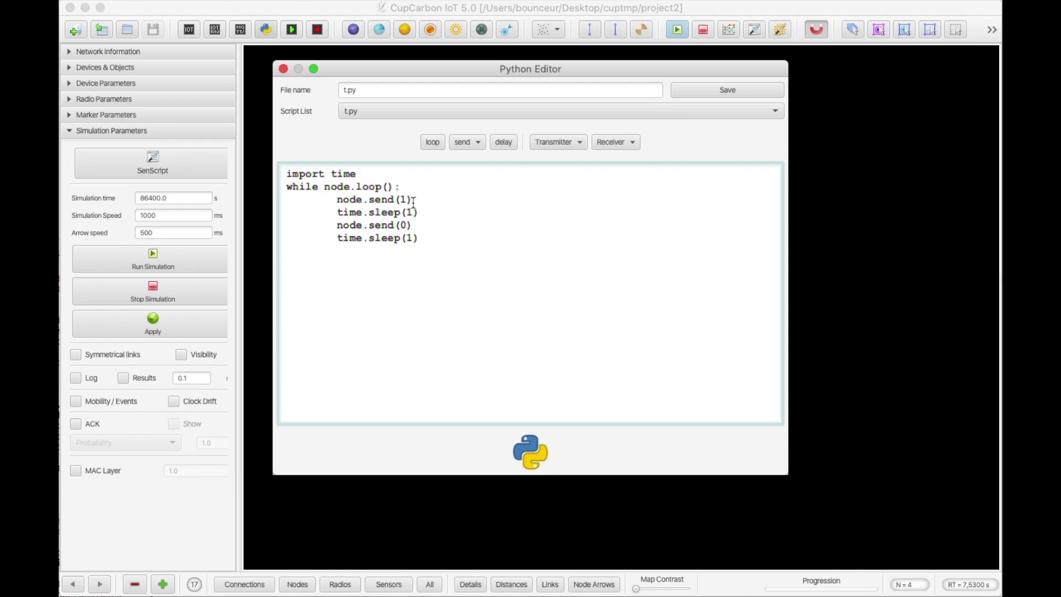
Step: Change node.print(x) to node.mark(x) in r.py and save it
left_click(688, 111)
left_click(615, 150)
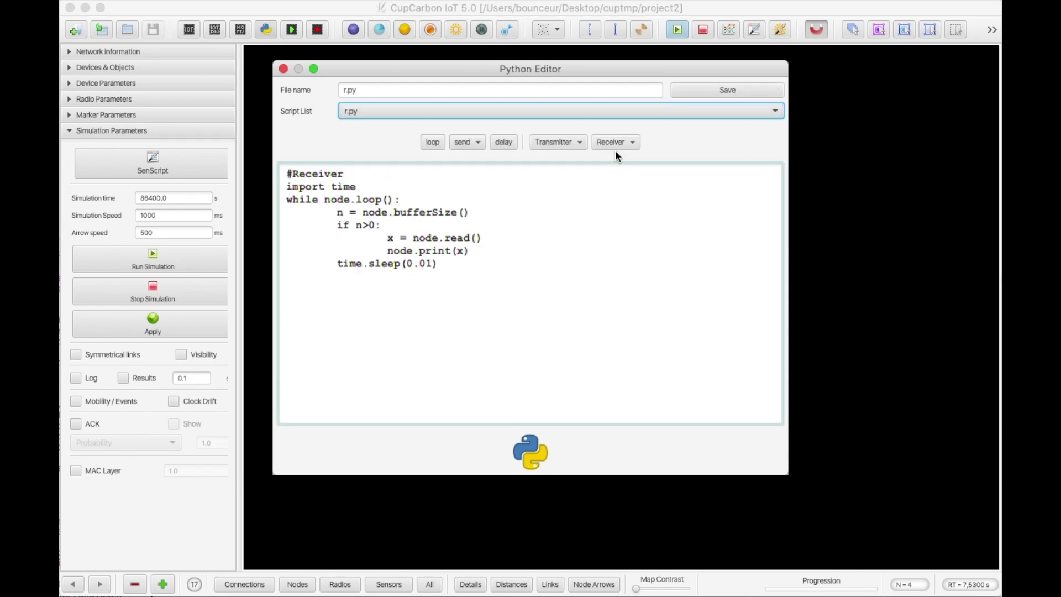
left_click(484, 250)
key("shift+Home")
key("BackSpace")
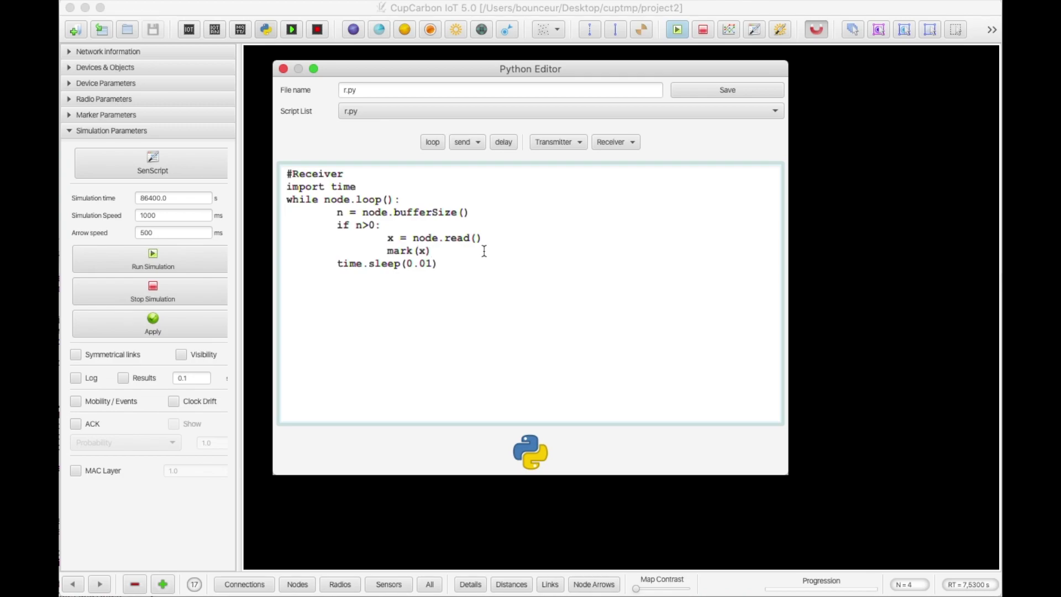
key("Home")
type("node.")
left_click(710, 92)
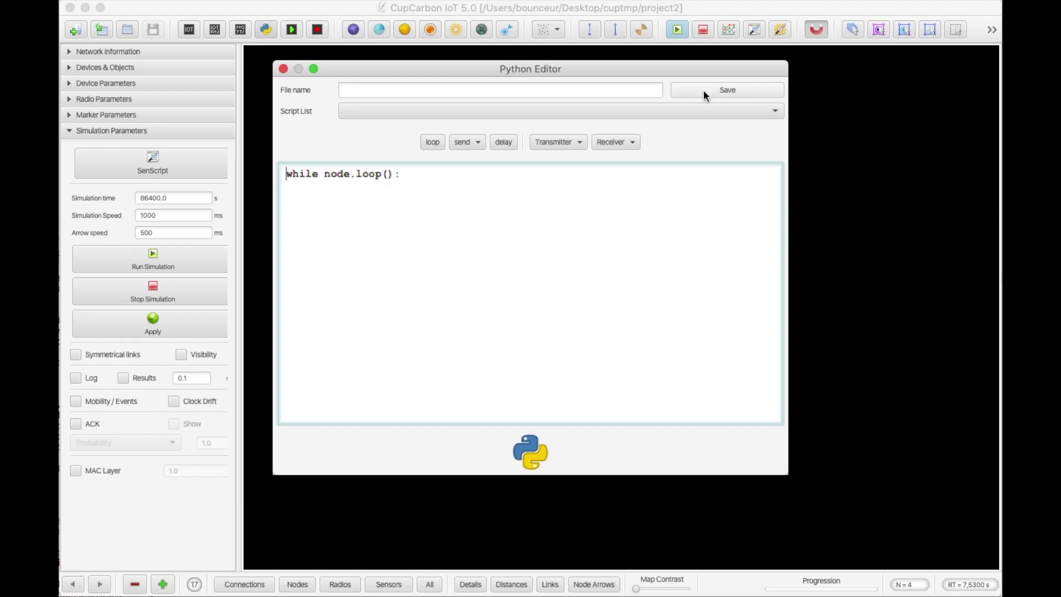
left_click(283, 69)
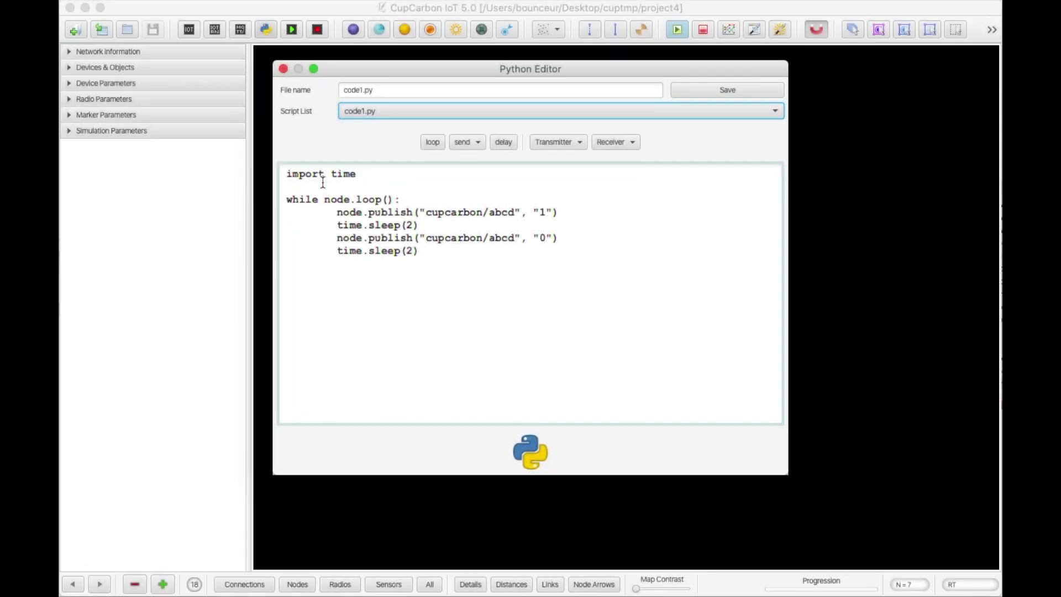
Step: Highlight code1.py's publish line and its cupcarbon/abcd topic
left_click_drag(335, 213, 566, 212)
left_click_drag(336, 238, 569, 238)
left_click_drag(424, 212, 515, 210)
left_click(497, 226)
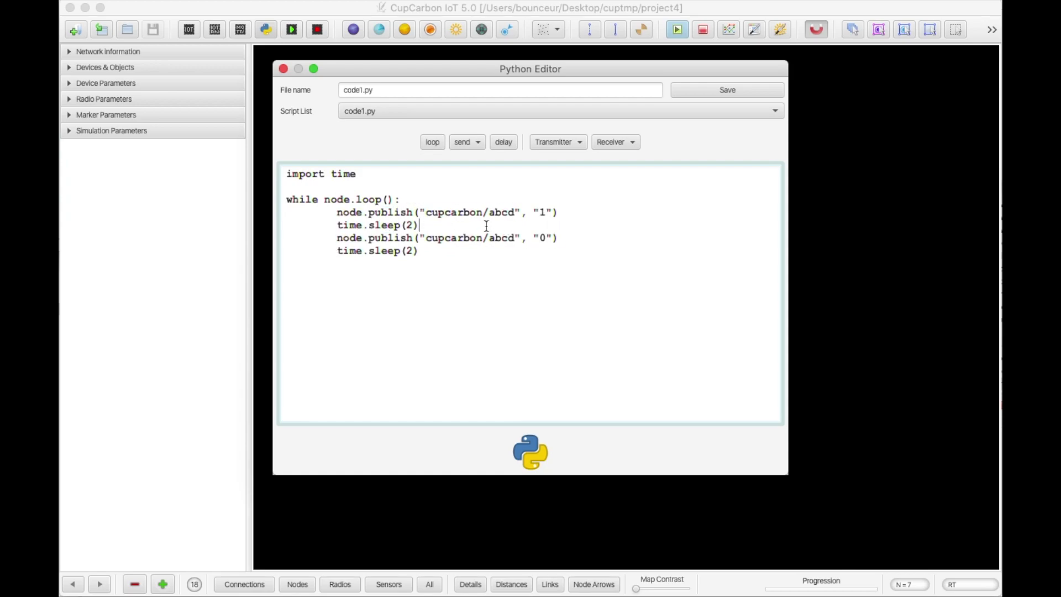
Step: Load code2.py, highlighting its node.subscribe call, cupcarbon/abcd topic and callback block, then close the editor
left_click(636, 111)
left_click(636, 158)
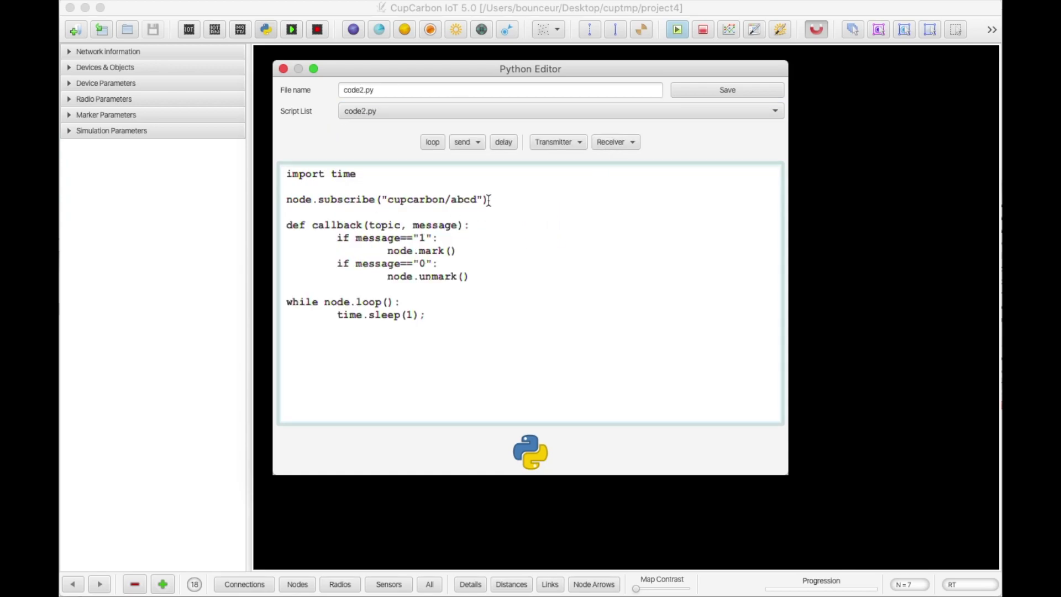
left_click_drag(489, 200, 286, 201)
mouse_move(377, 200)
left_mouse_down()
mouse_move(287, 200)
mouse_move(478, 200)
left_mouse_up()
left_click(317, 199)
left_click(388, 199)
left_click(386, 250)
left_click_drag(289, 226, 485, 272)
left_click(408, 237)
left_click(283, 69)
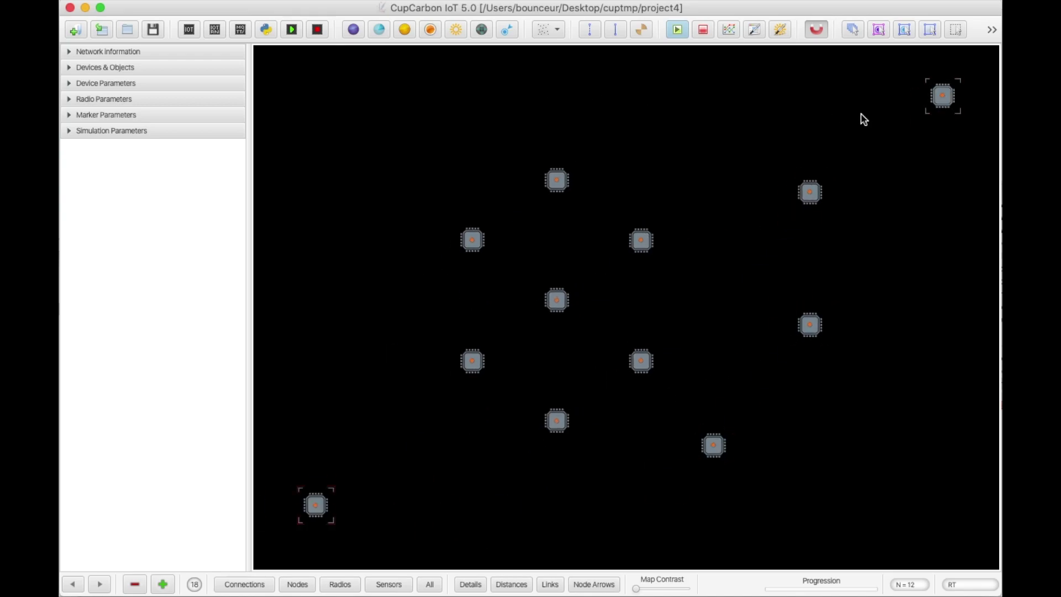
Step: Place four more nodes on the map and paste duplicates of the selected nodes
left_click(676, 120)
left_click(364, 109)
left_click(327, 313)
left_click(292, 30)
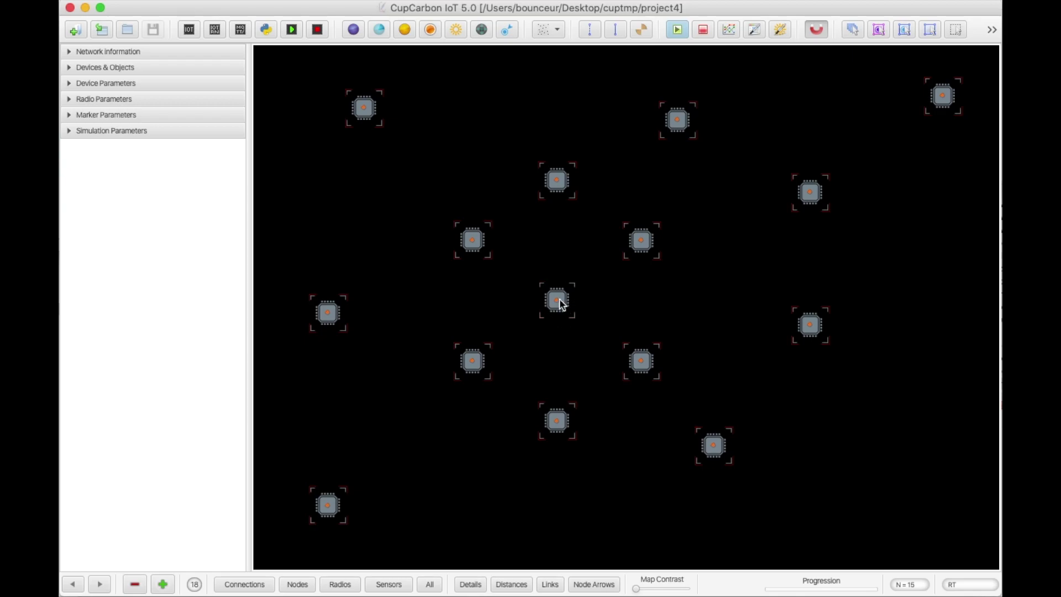
key("ctrl+v")
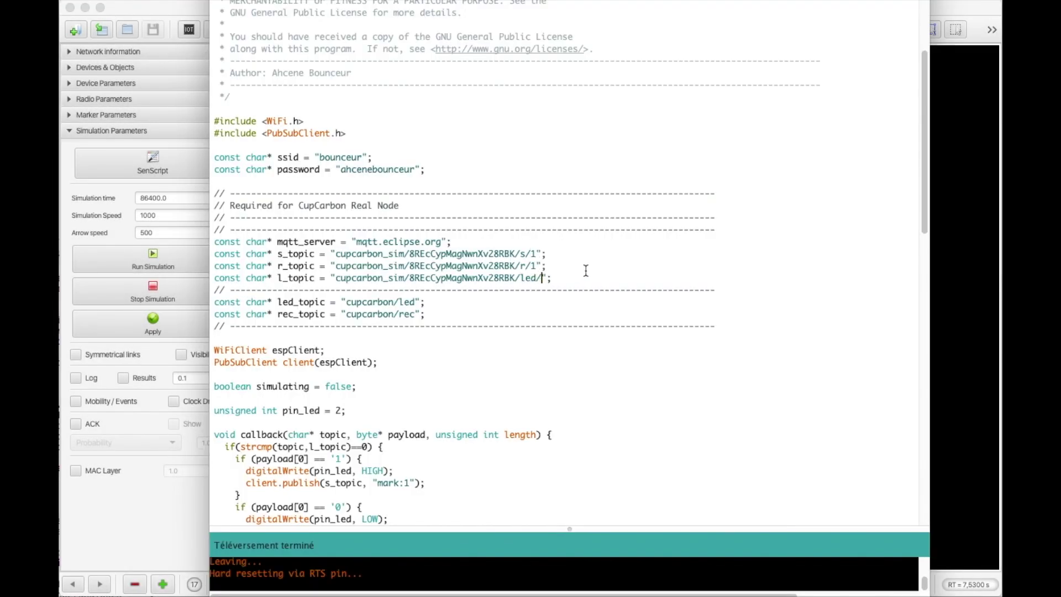
scroll(585, 270, "down", 1)
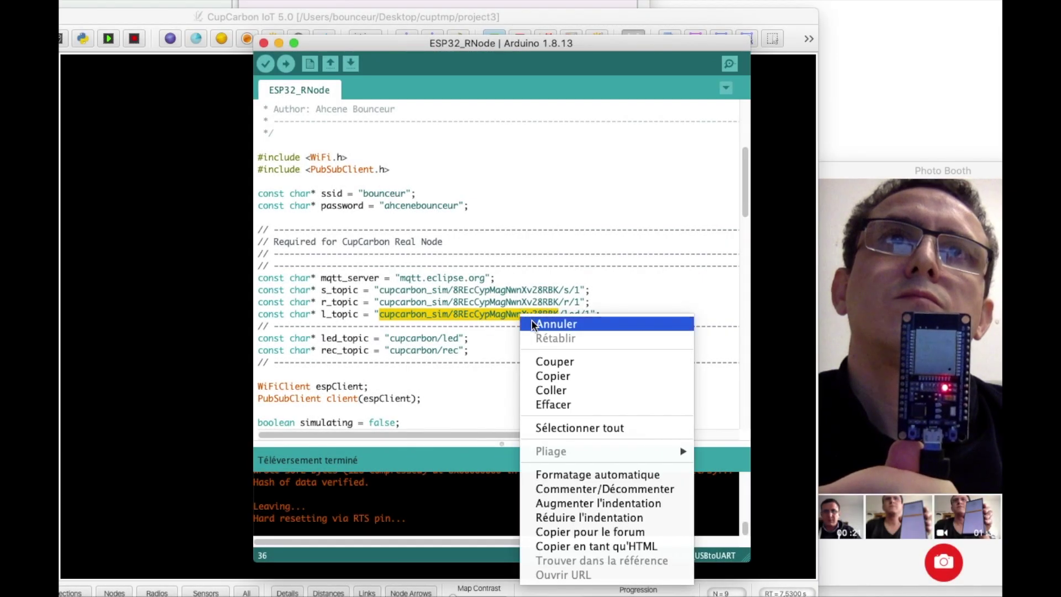
Step: Copy the highlighted topic identifier from the l_topic line using Copier
left_click(572, 378)
left_click(224, 327)
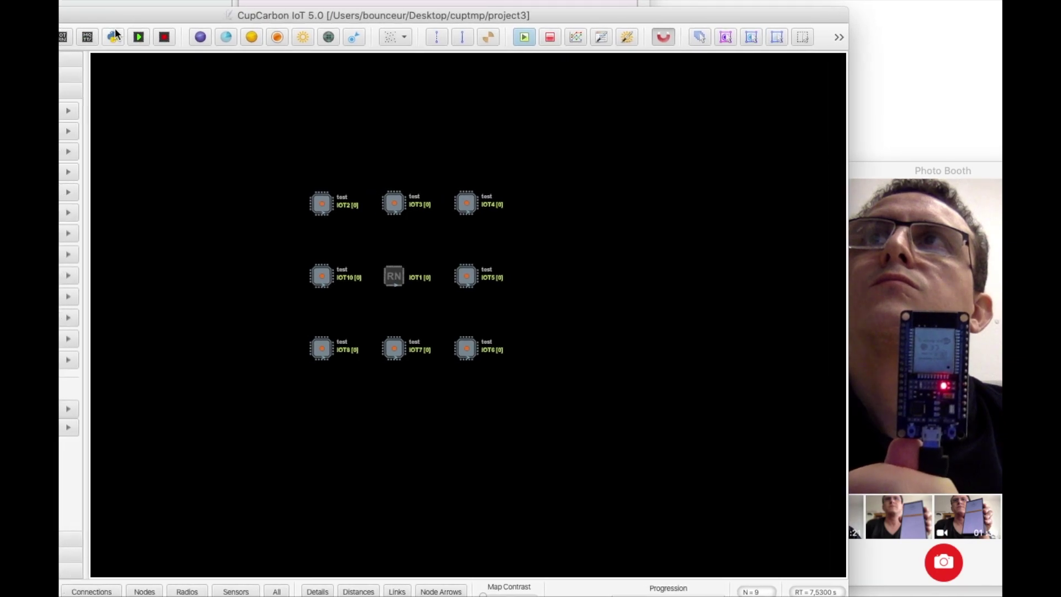
Step: Paste the copied identifier as IOT1's Real Node Topic, apply it, and run the simulation
left_click(91, 37)
left_click_drag(574, 271, 503, 271)
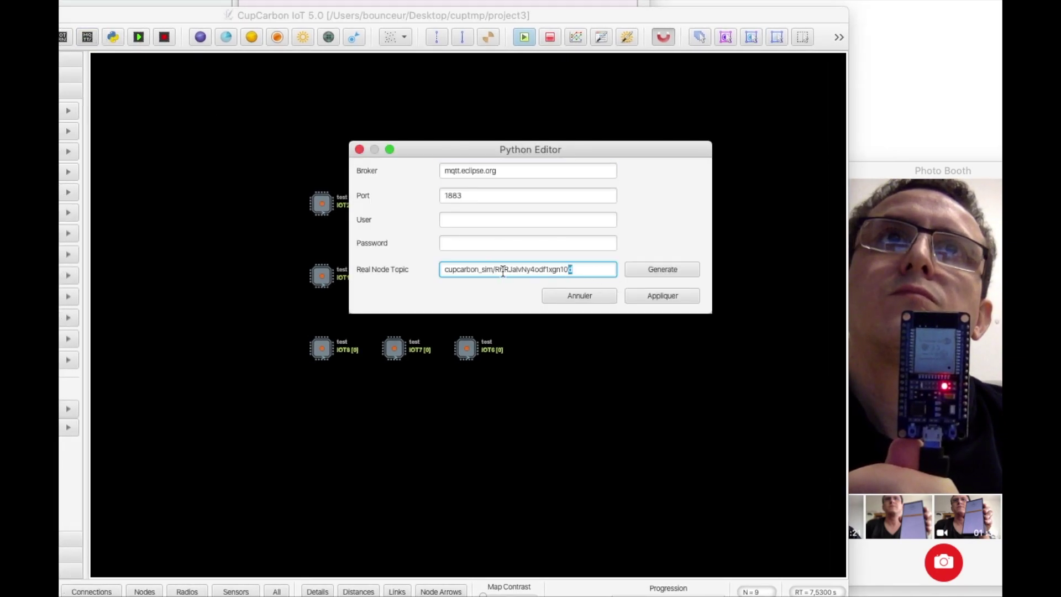
key("BackSpace")
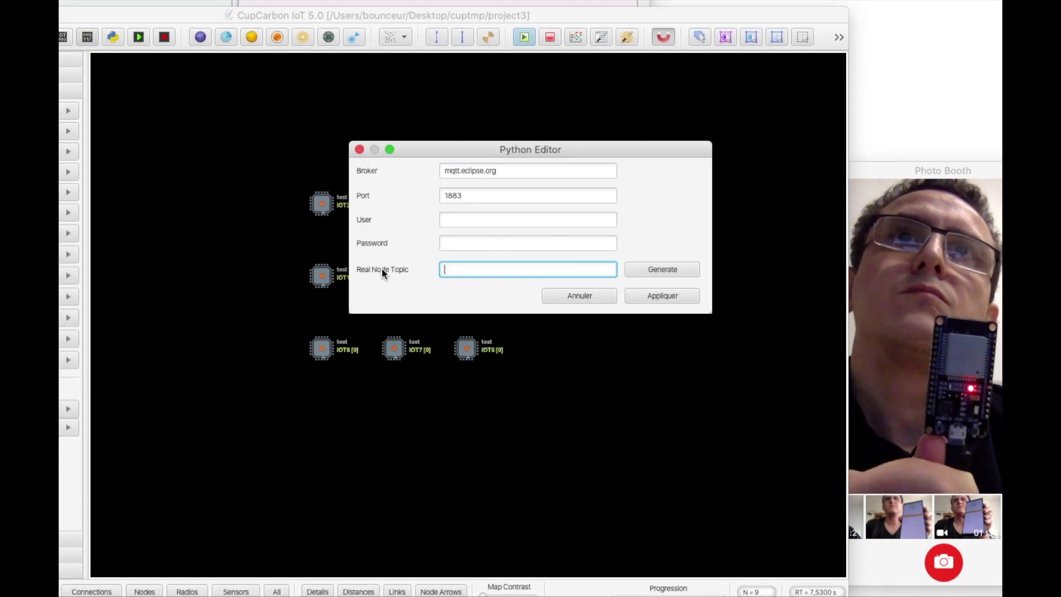
key("super+v")
left_click(654, 295)
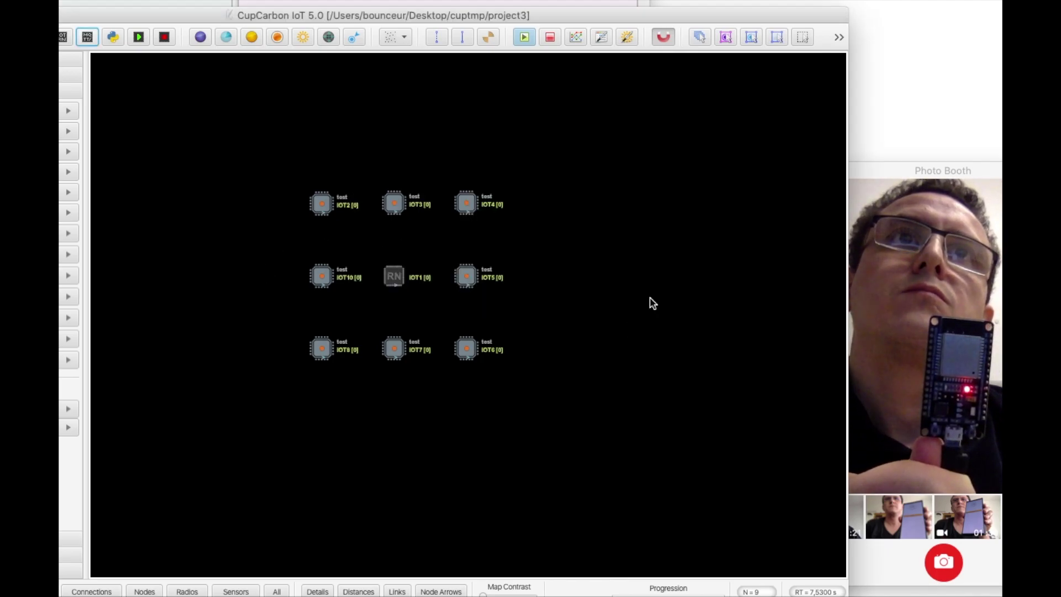
left_click(296, 33)
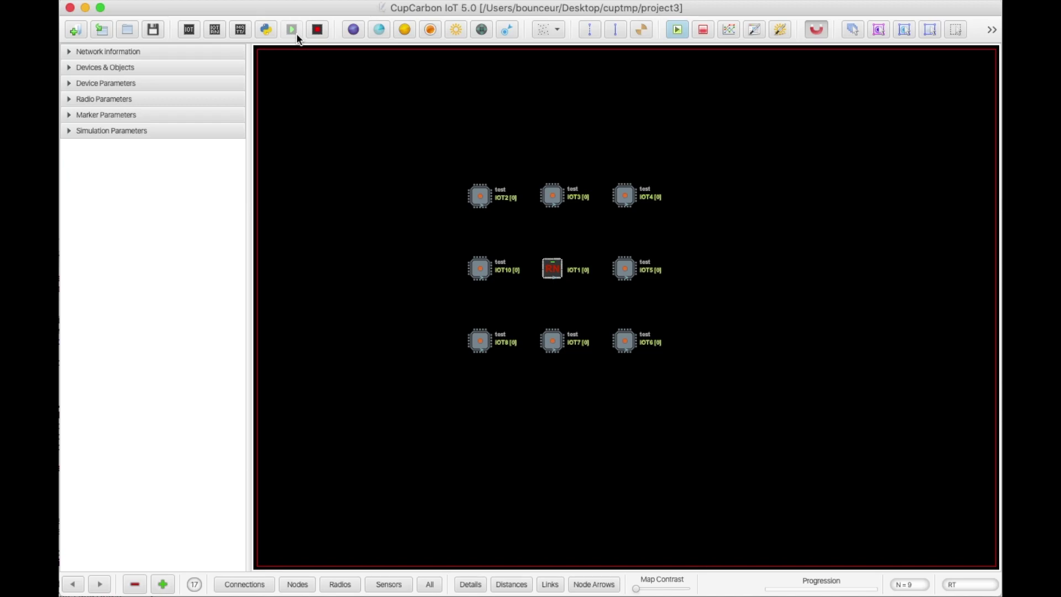